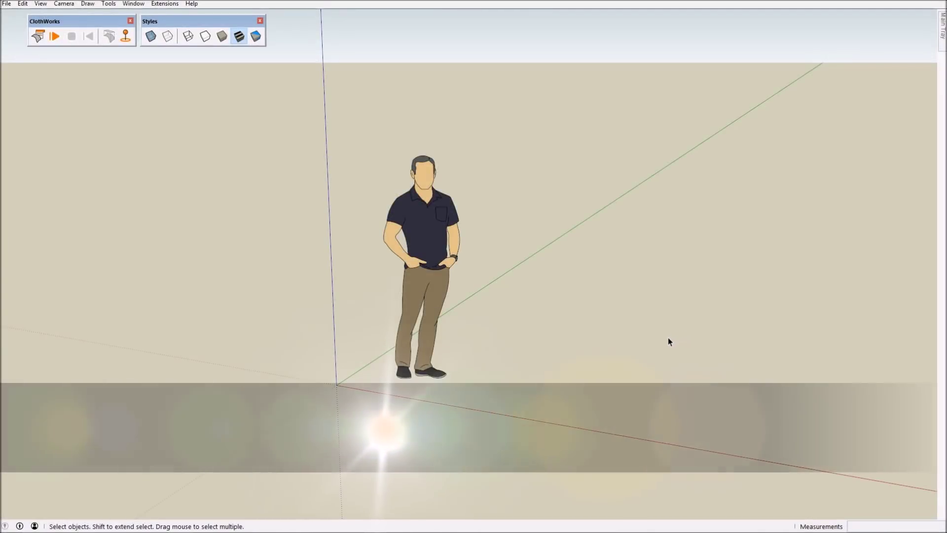
Step: Draw an upright rectangle about 70 by 43 cm beside the standing figure, parallel to the red axis
middle_drag(630, 396, 728, 318)
click(559, 203)
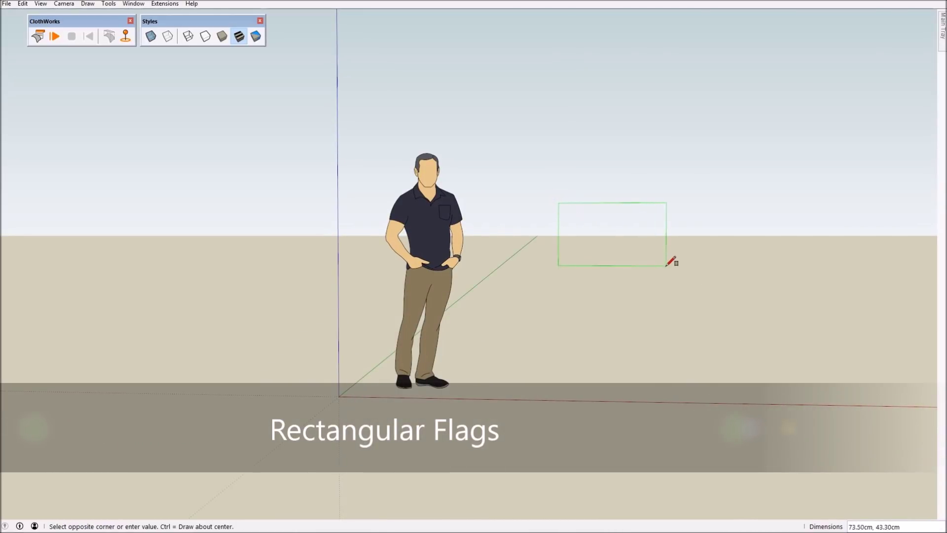
click(656, 265)
key(space)
scroll(715, 212, up, 5)
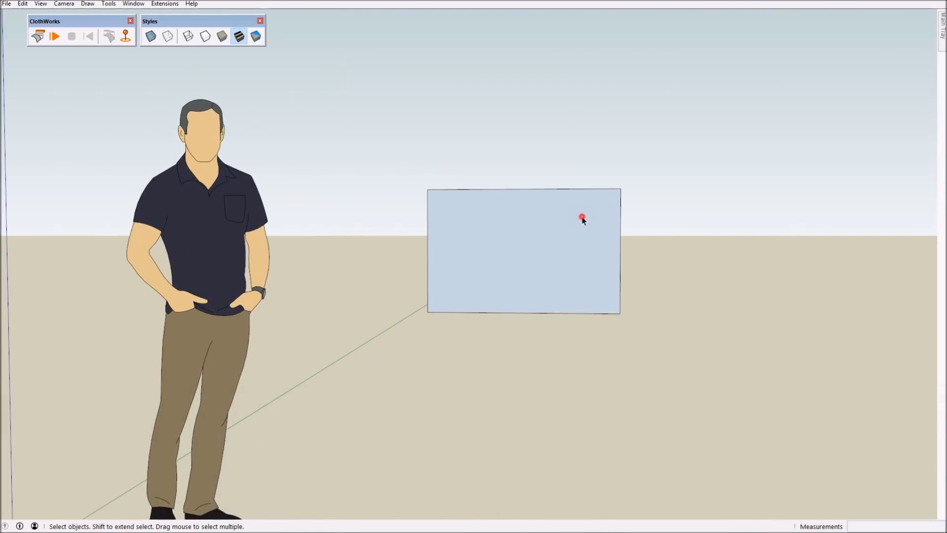
Step: Group the rectangle and define the group as a ClothWorks cloth
right_click(582, 217)
click(642, 306)
right_click(504, 234)
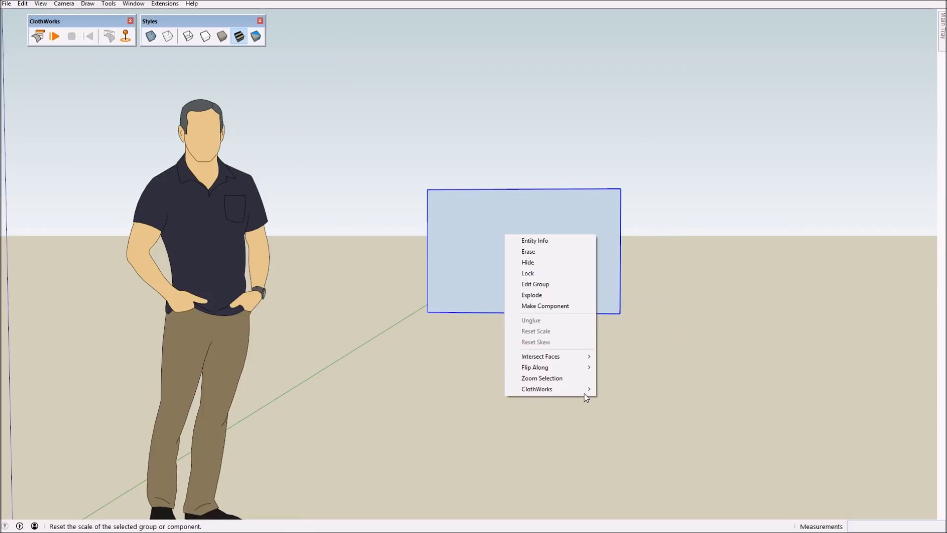
mouse_move(586, 390)
click(617, 391)
Step: Subdivide the cloth with a Smart Grid using 3 cm padding and inspect the resulting mesh inside the group
right_click(496, 245)
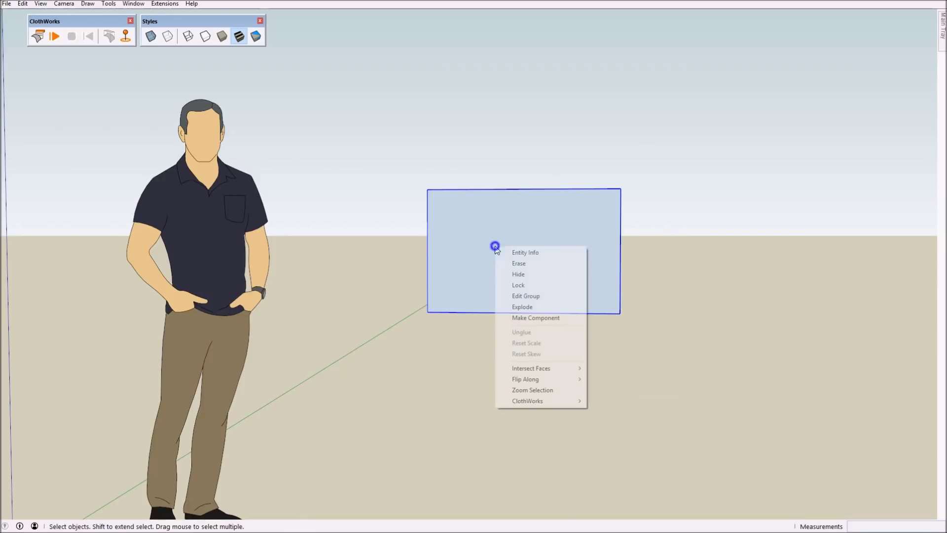
click(549, 399)
click(644, 434)
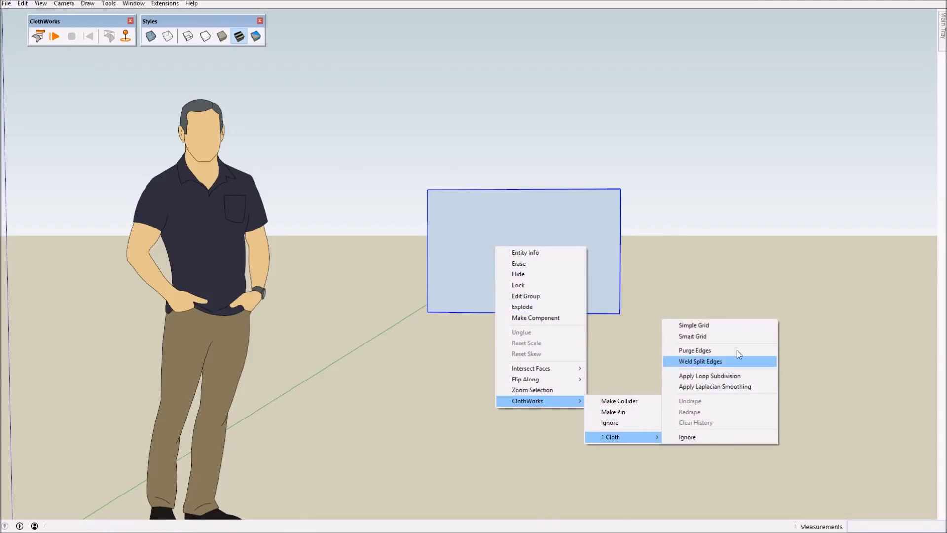
click(709, 336)
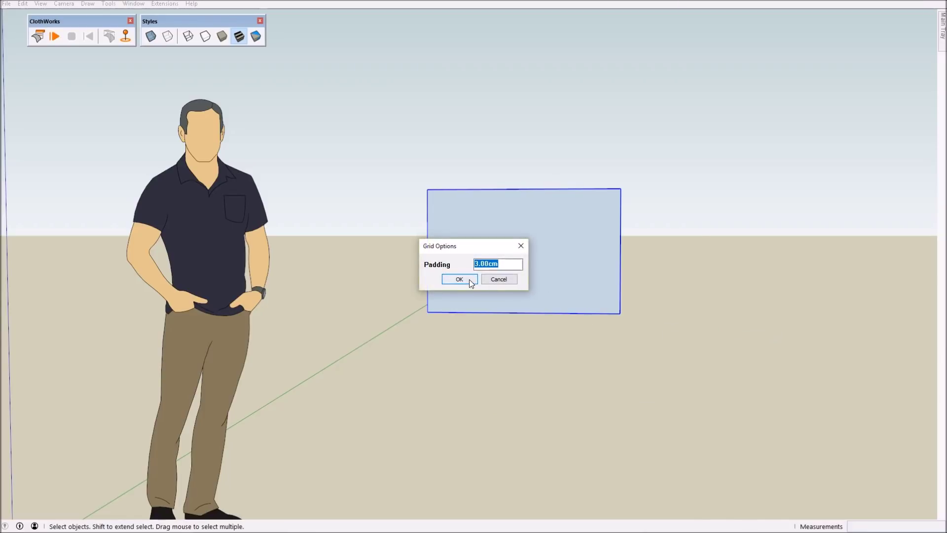
click(451, 281)
scroll(528, 251, up, 2)
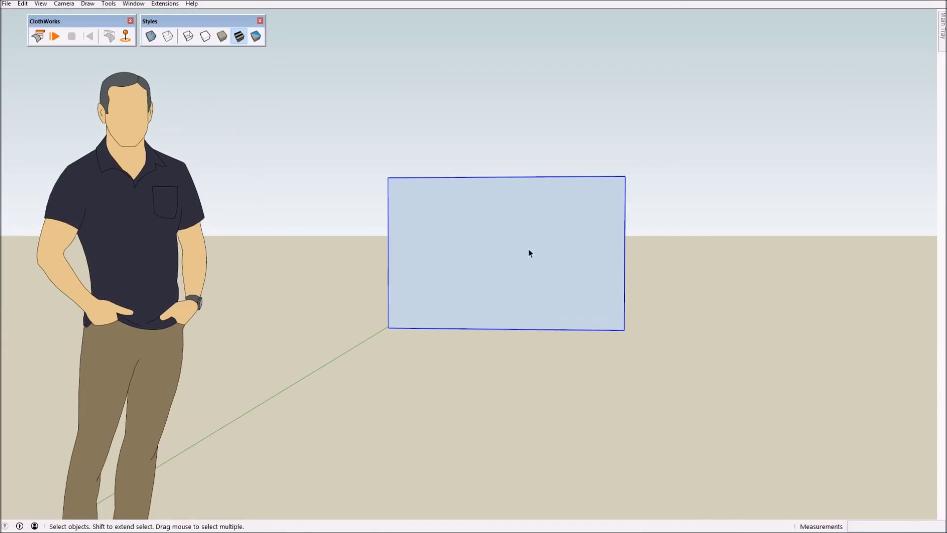
middle_drag(528, 249, 544, 295)
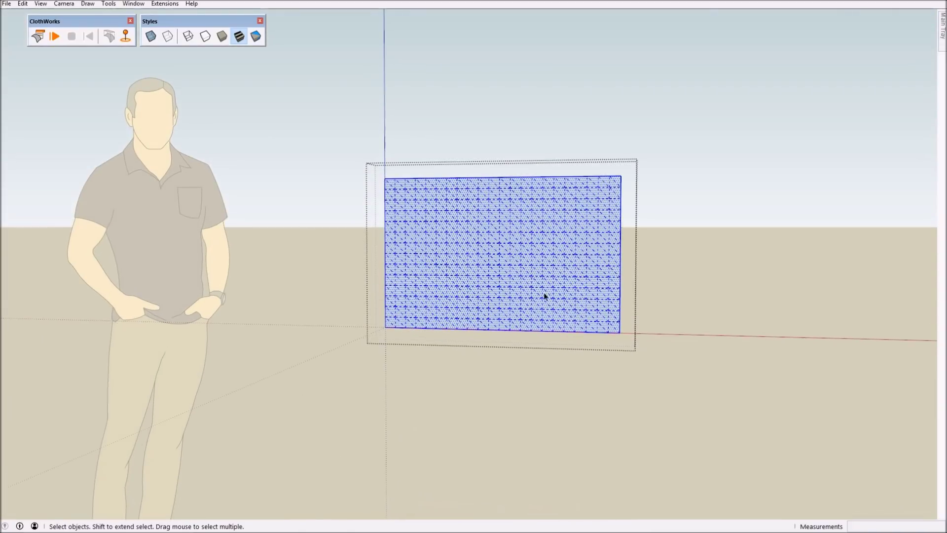
Step: Attach ClothWorks pins at the upper and lower corners of the flag's edge nearest the figure
middle_drag(386, 196, 736, 270)
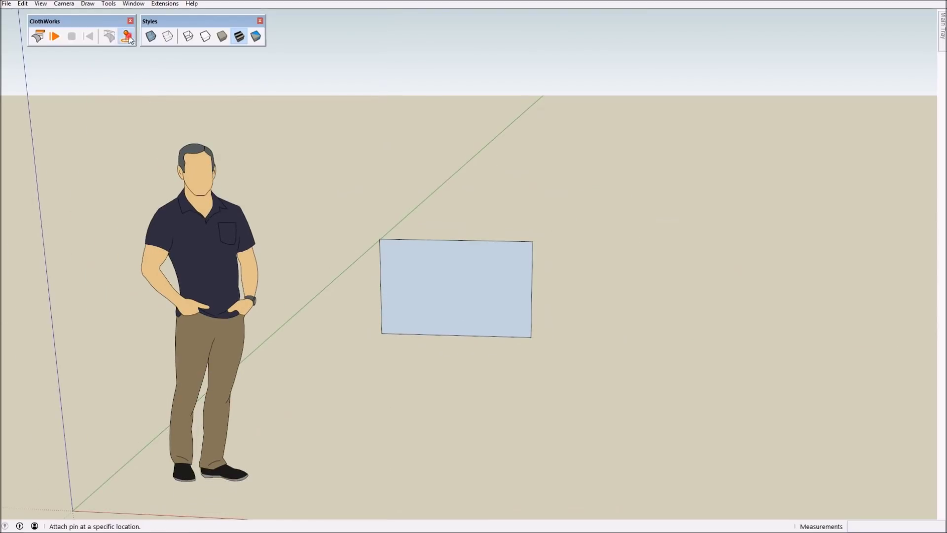
click(127, 37)
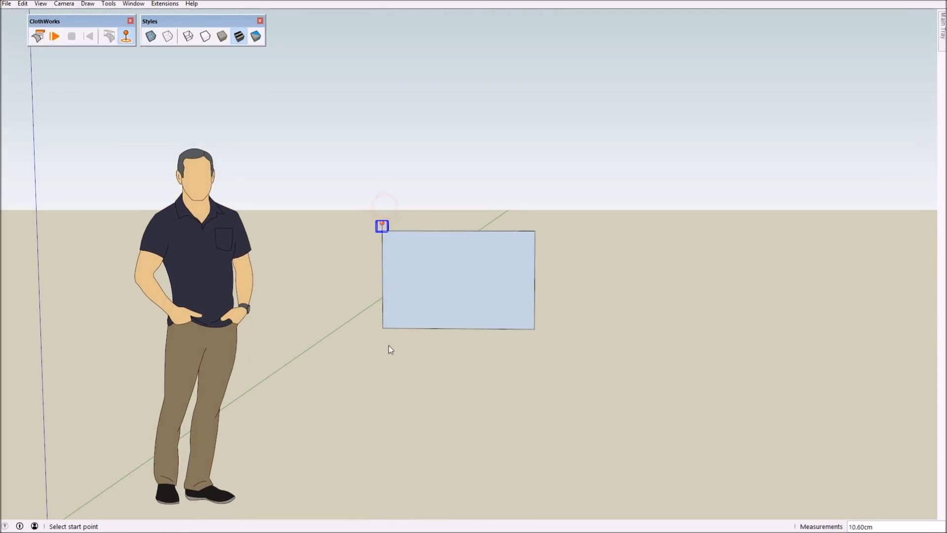
click(383, 329)
mouse_move(383, 329)
middle_down()
mouse_move(398, 376)
mouse_move(393, 329)
middle_up()
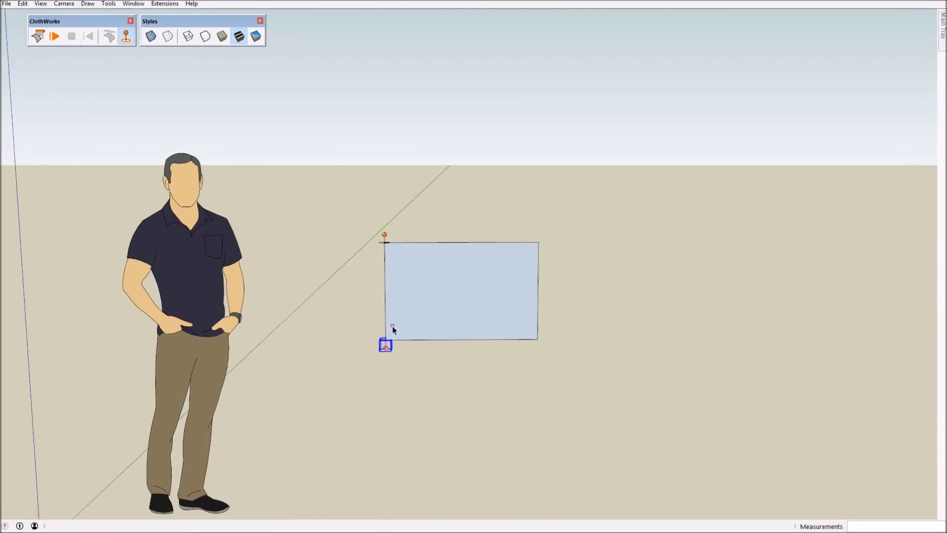
Step: Open the ClothWorks settings for the selected flag and review its cloth object properties
click(43, 38)
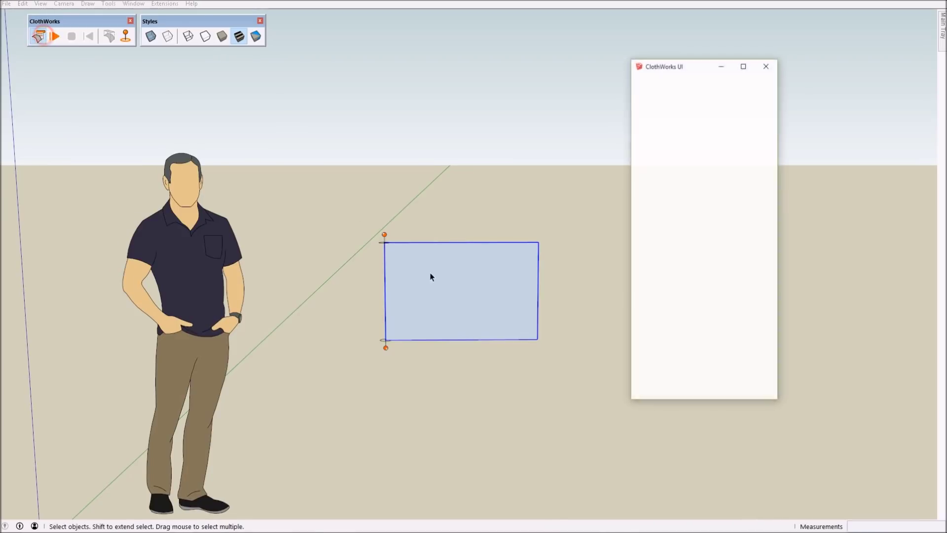
middle_drag(528, 265, 518, 291)
click(751, 90)
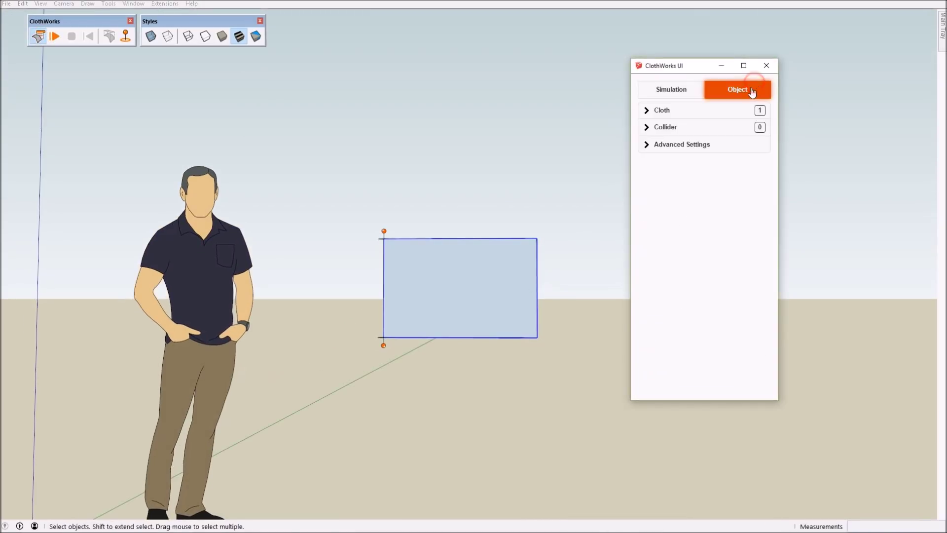
click(715, 109)
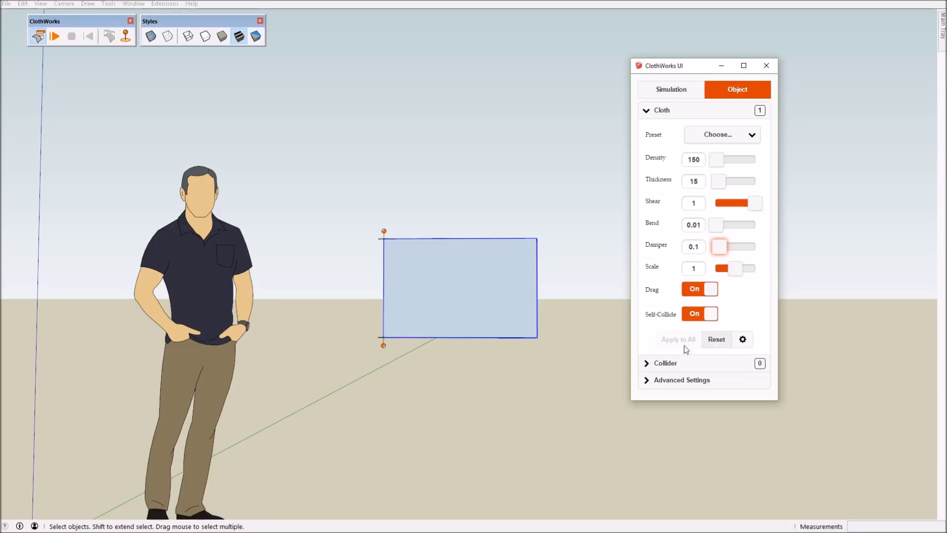
Step: Set the ClothWorks simulation wind to 5 m/s along the X axis
middle_drag(582, 343, 469, 334)
click(672, 89)
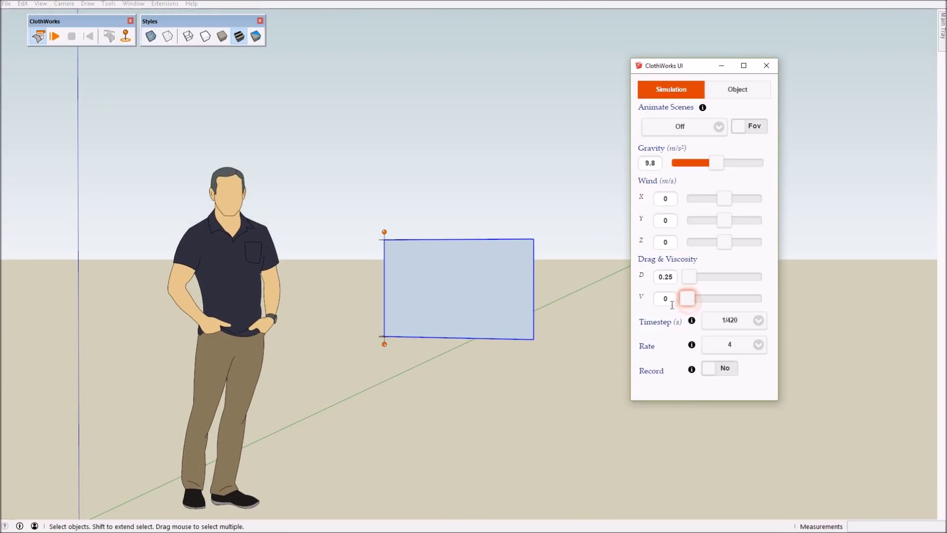
mouse_move(508, 247)
middle_down()
mouse_move(454, 318)
mouse_move(379, 324)
middle_up()
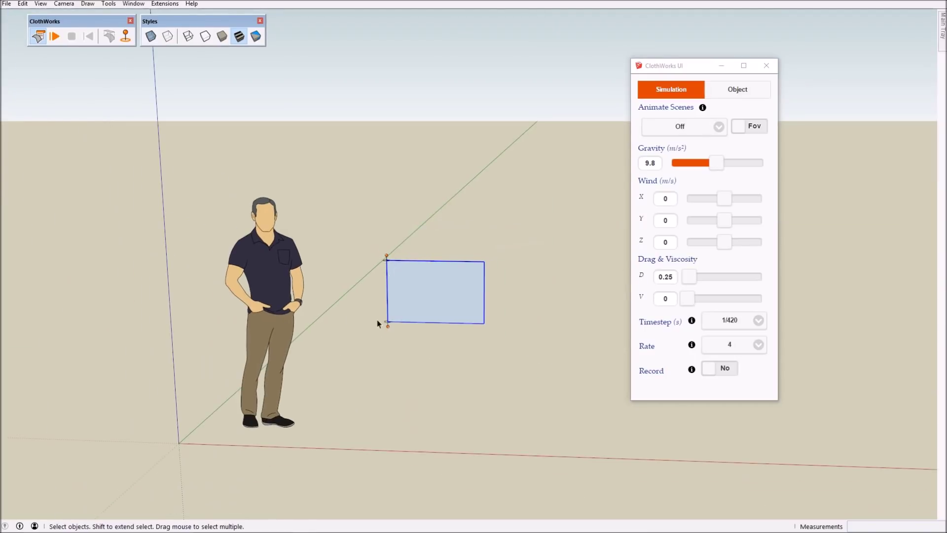
click(730, 199)
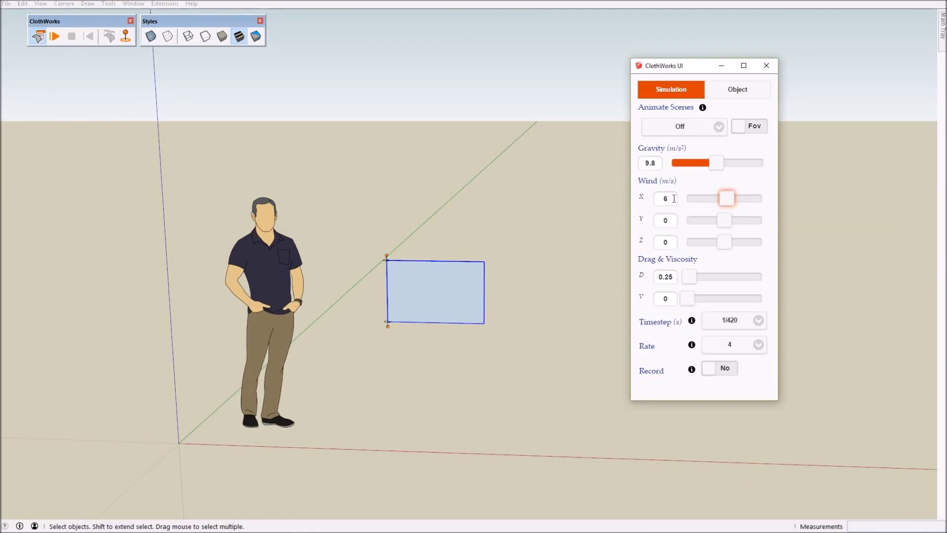
mouse_move(519, 226)
middle_down()
mouse_move(520, 268)
mouse_move(458, 262)
middle_up()
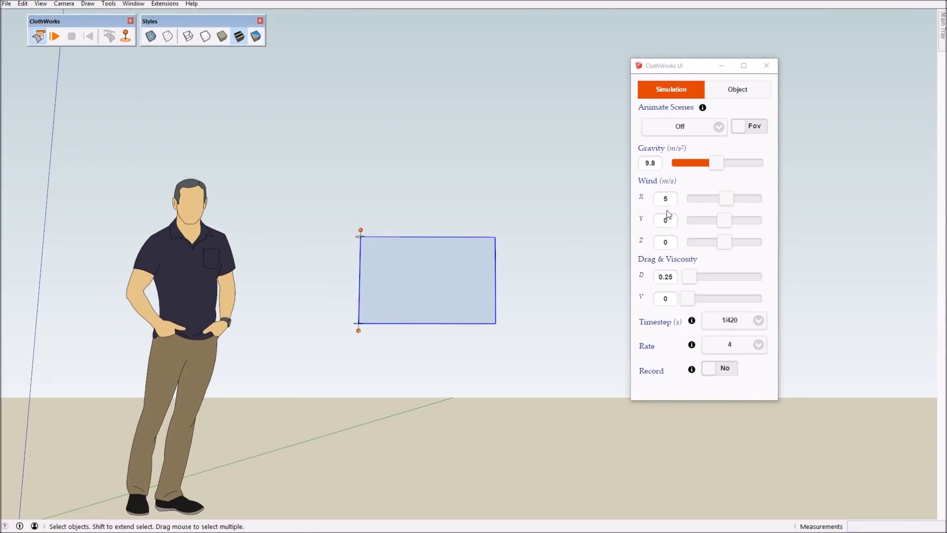
Step: Run the cloth simulation to examine how the flag waves in the wind, and reset it to the flat layout
mouse_move(356, 299)
middle_down()
mouse_move(507, 298)
mouse_move(425, 332)
mouse_move(410, 260)
mouse_move(422, 245)
mouse_move(455, 321)
mouse_move(501, 266)
mouse_move(471, 272)
middle_up()
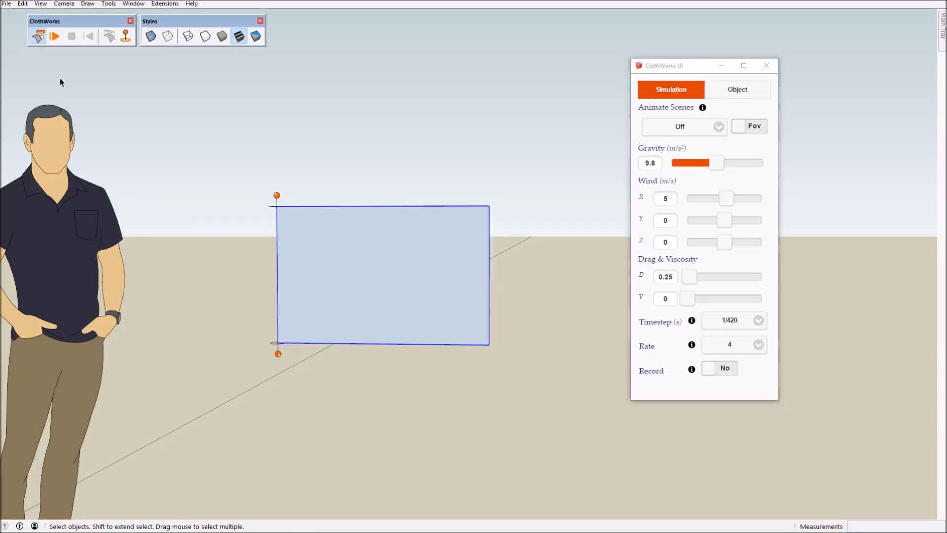
click(54, 37)
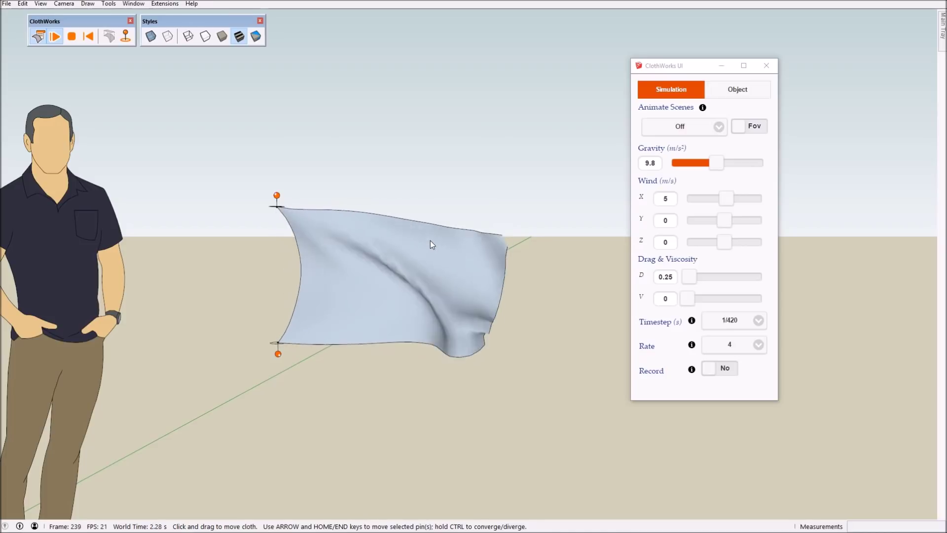
scroll(399, 246, up, 1)
scroll(398, 247, up, 2)
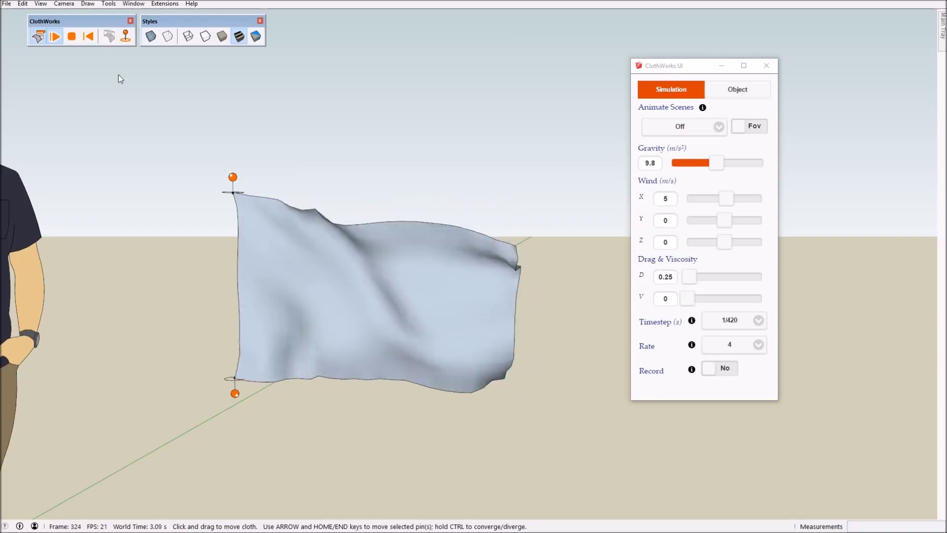
click(89, 36)
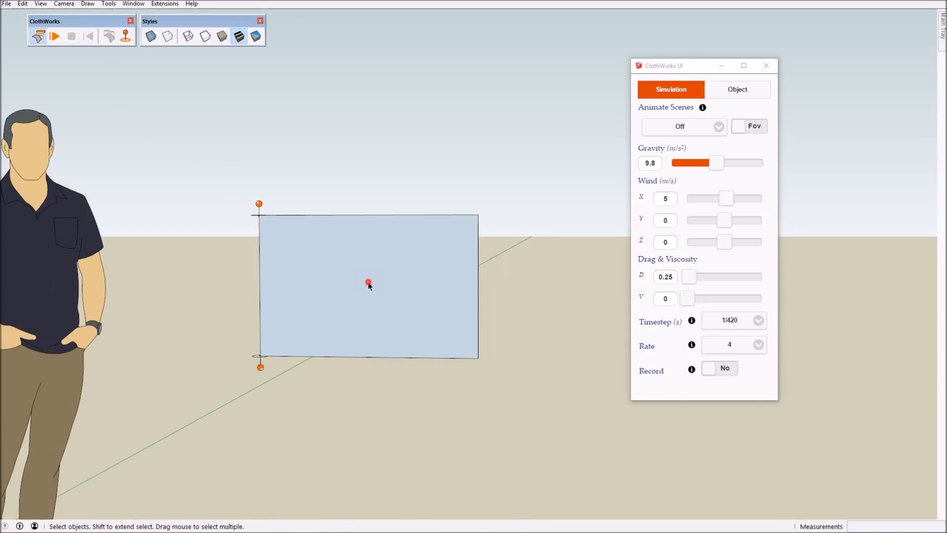
Step: Open the flag group for editing and bring up the Patterns material collection for painting
click(368, 281)
middle_drag(276, 241, 344, 299)
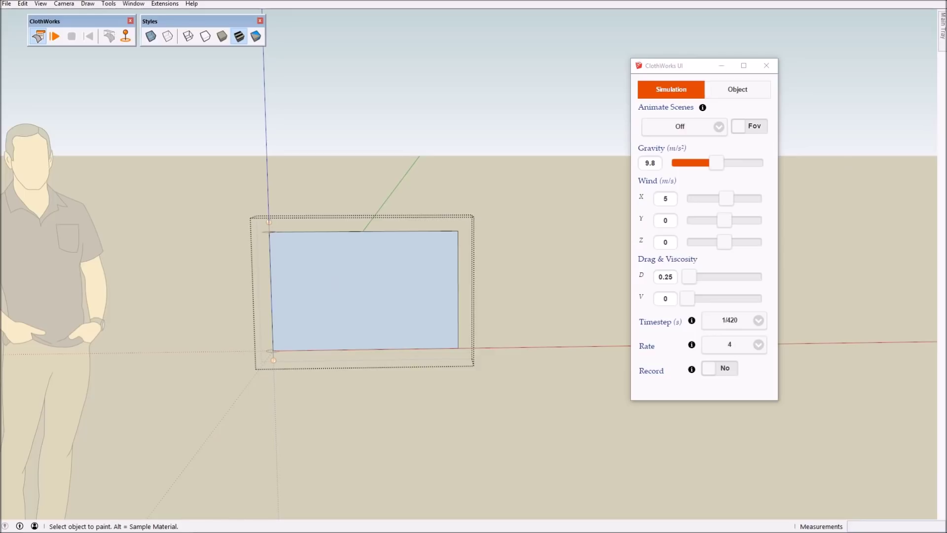
mouse_move(943, 41)
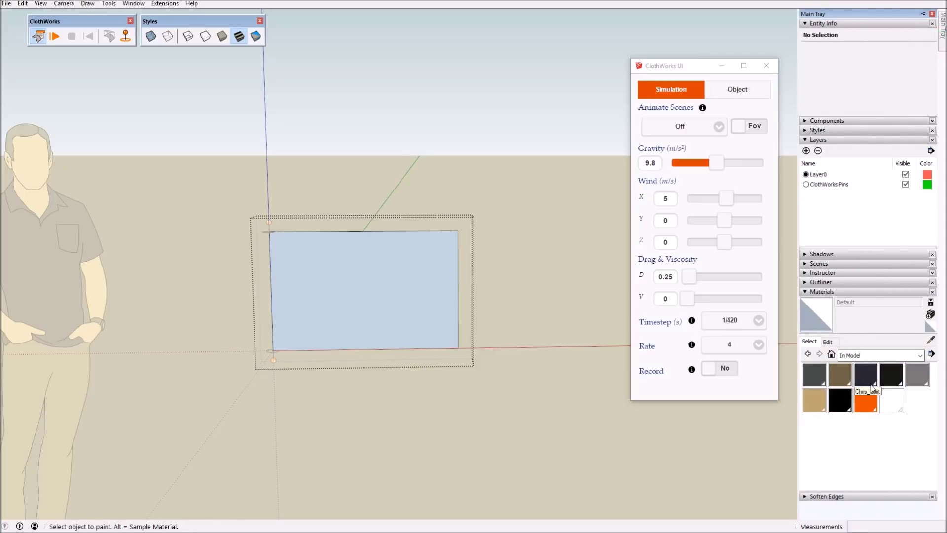
click(836, 291)
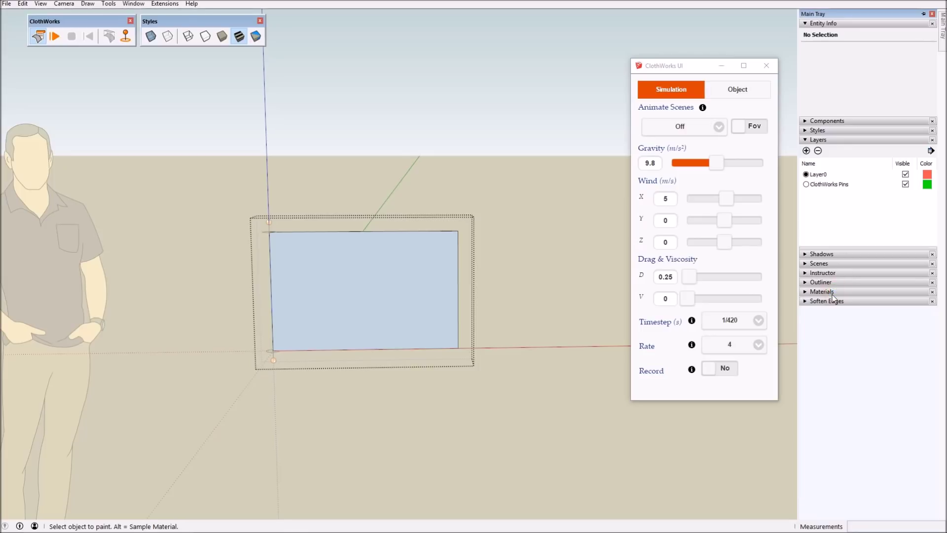
click(831, 292)
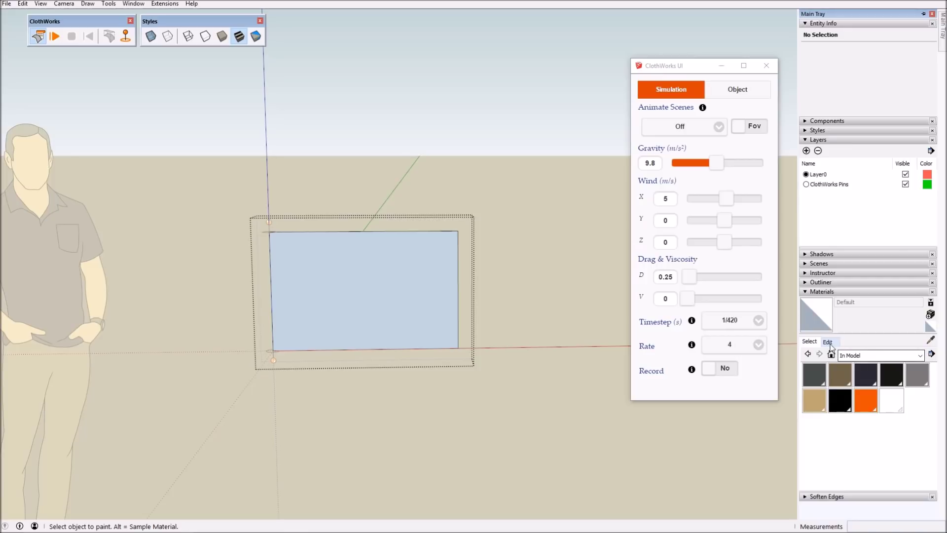
click(896, 356)
click(879, 366)
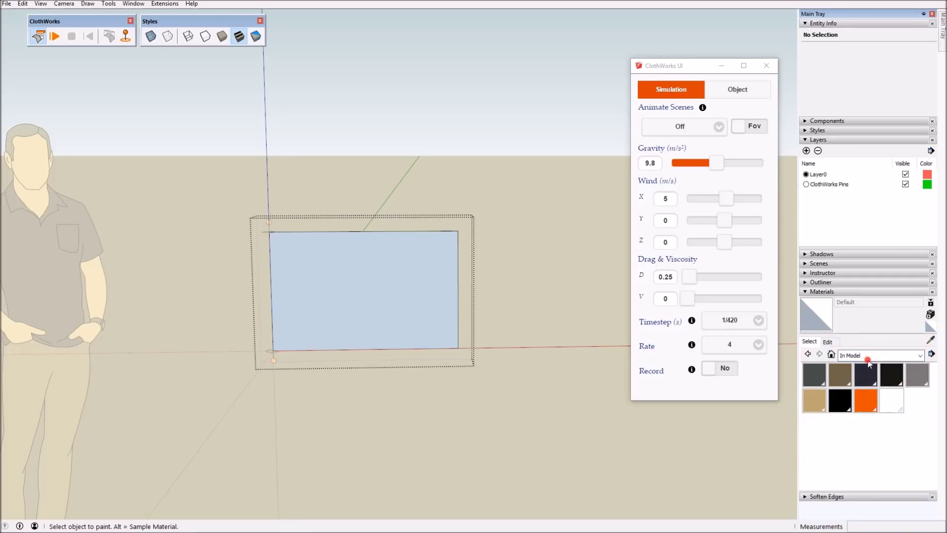
click(869, 360)
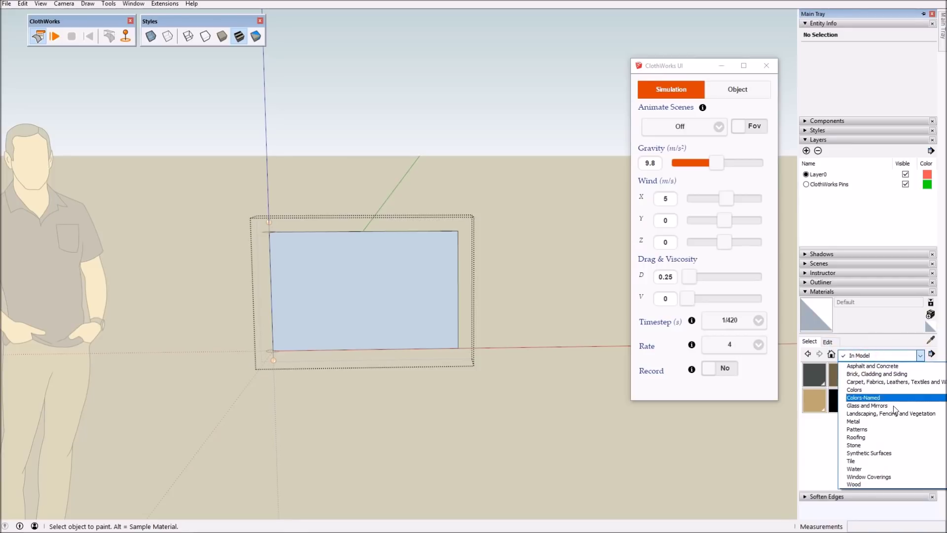
click(883, 429)
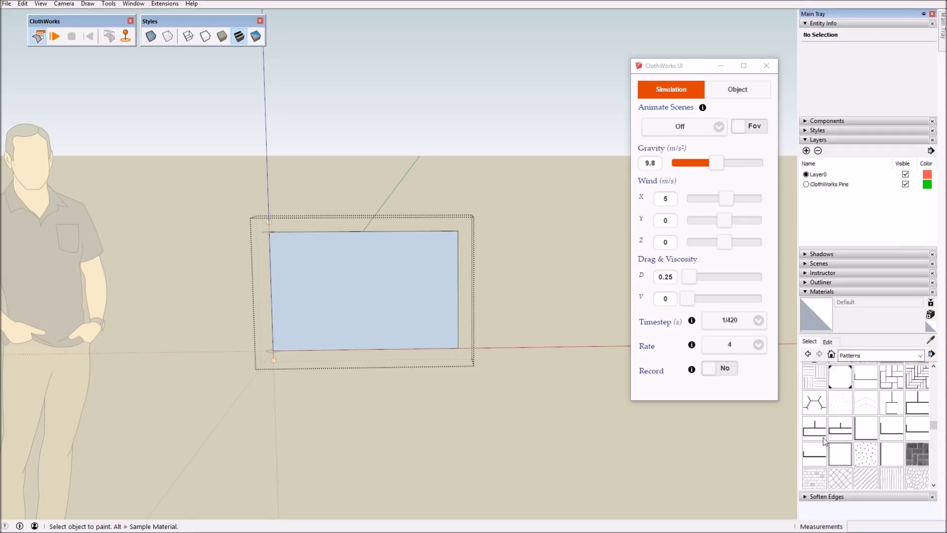
Step: Paint the flag's face with the Checkerboard Black material
scroll(823, 441, down, 6)
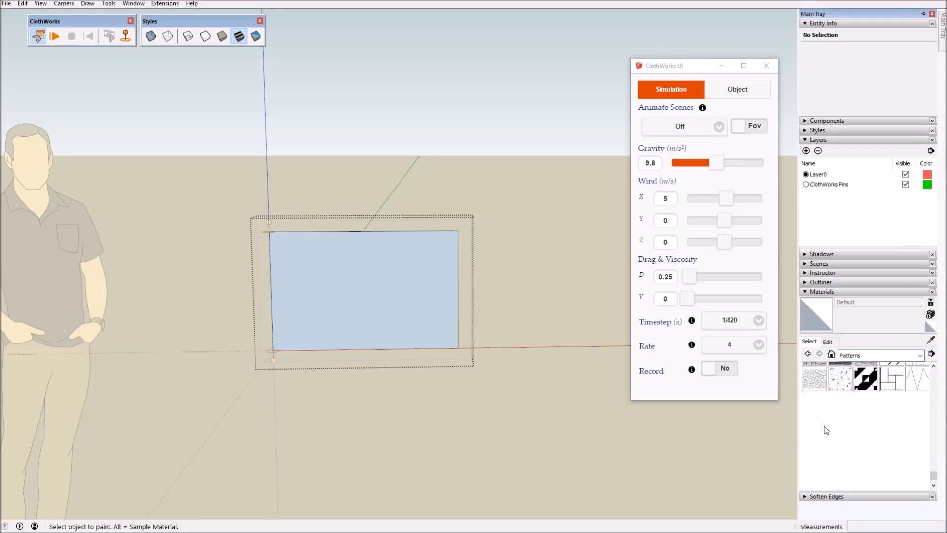
scroll(827, 430, up, 3)
scroll(823, 442, up, 2)
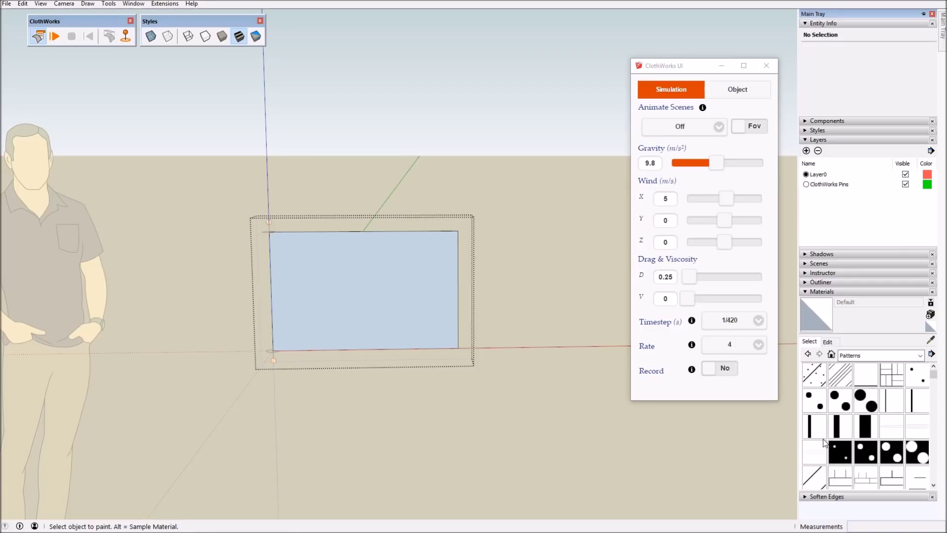
scroll(823, 441, down, 2)
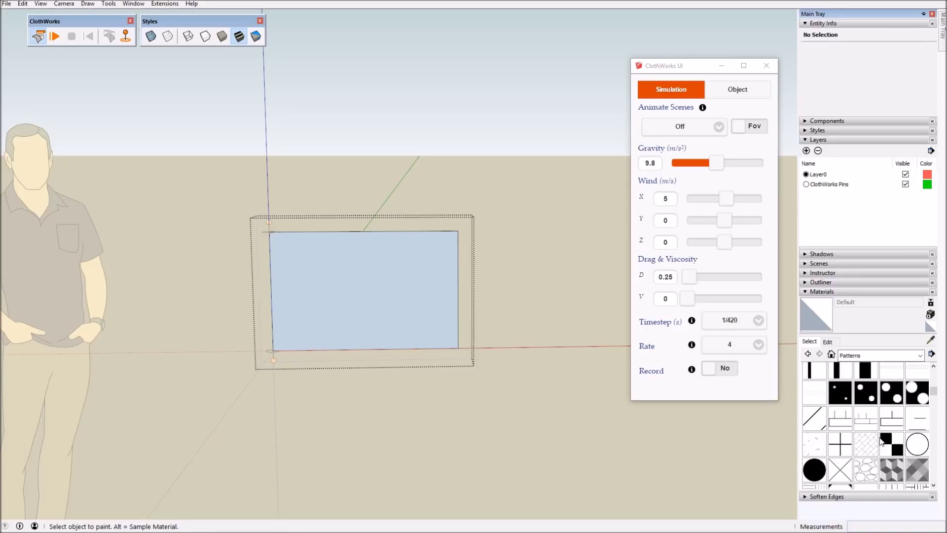
click(402, 332)
Step: Edit the in-model Checkerboard Black material and set its texture size to 12.3 cm so whole squares fit the flag
mouse_move(439, 311)
middle_down()
mouse_move(386, 318)
mouse_move(377, 275)
mouse_move(535, 377)
mouse_move(830, 165)
middle_up()
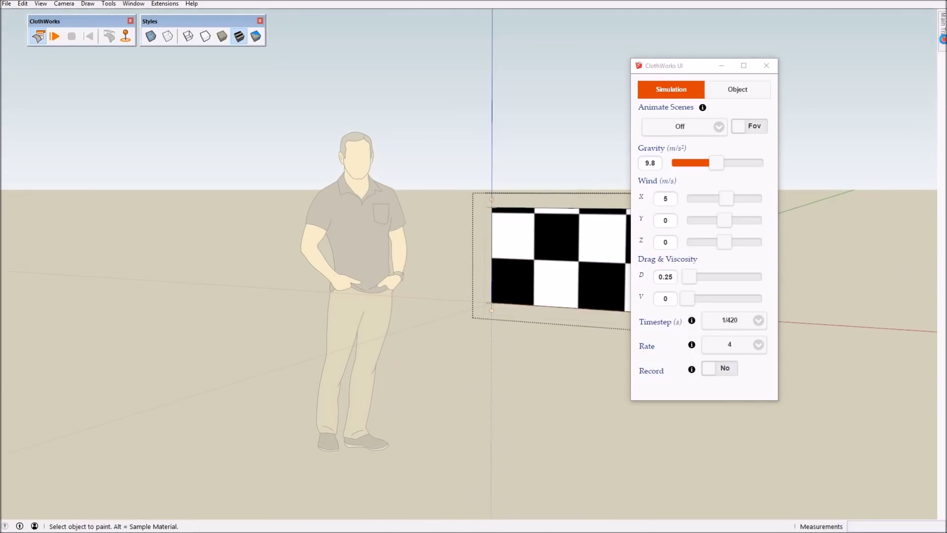
mouse_move(943, 29)
click(846, 357)
click(850, 366)
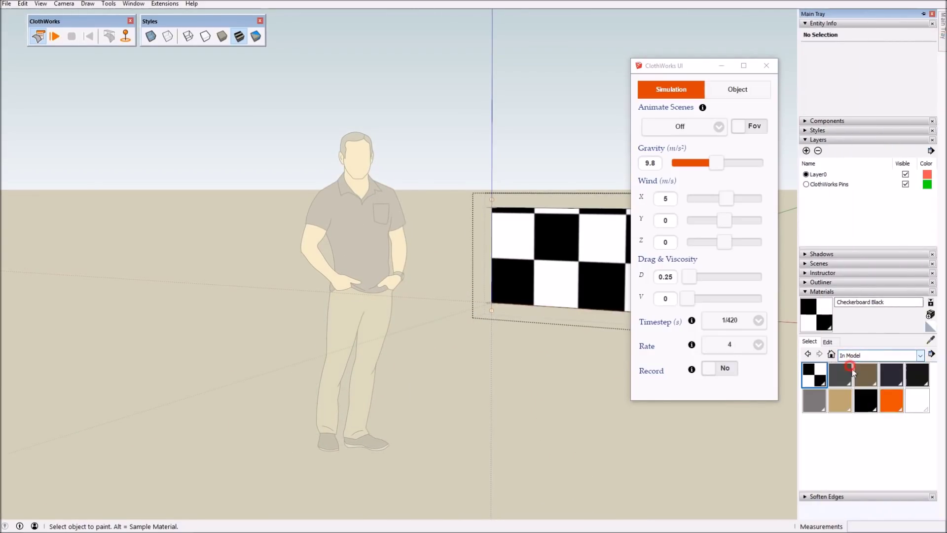
double_click(812, 378)
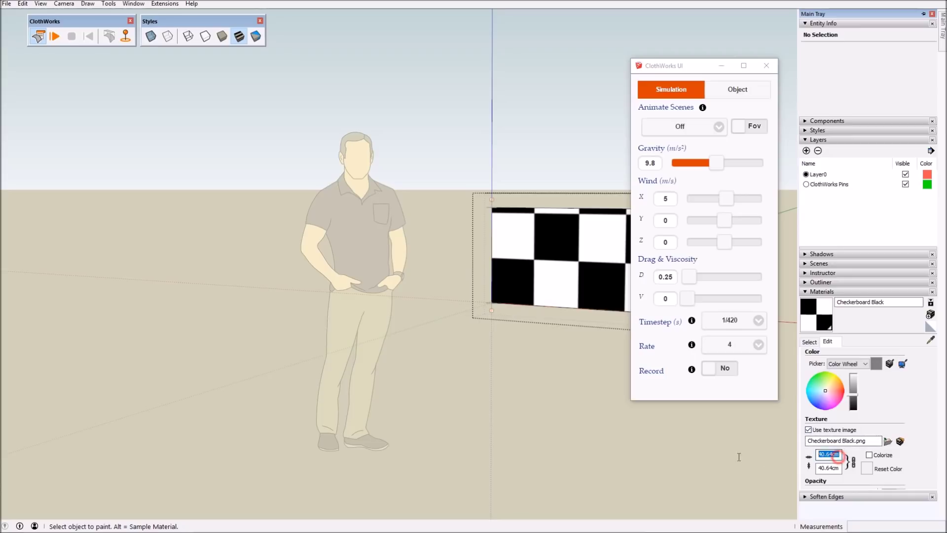
text(12)
scroll(349, 391, down, 1)
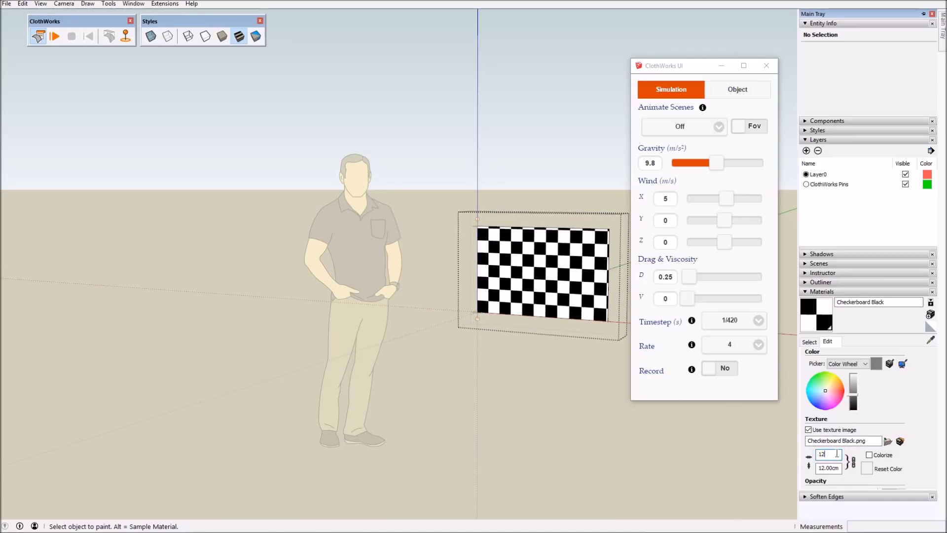
text(.2)
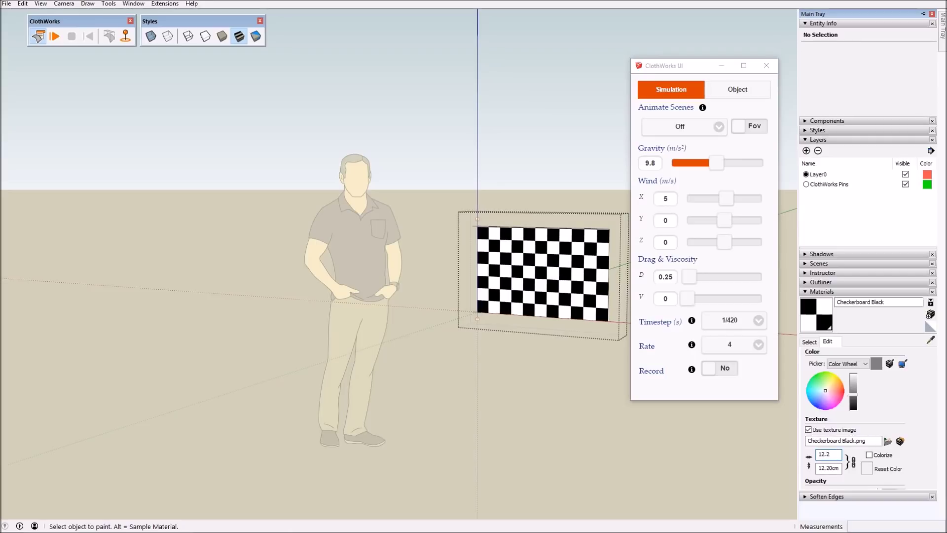
key(BackSpace)
text(3)
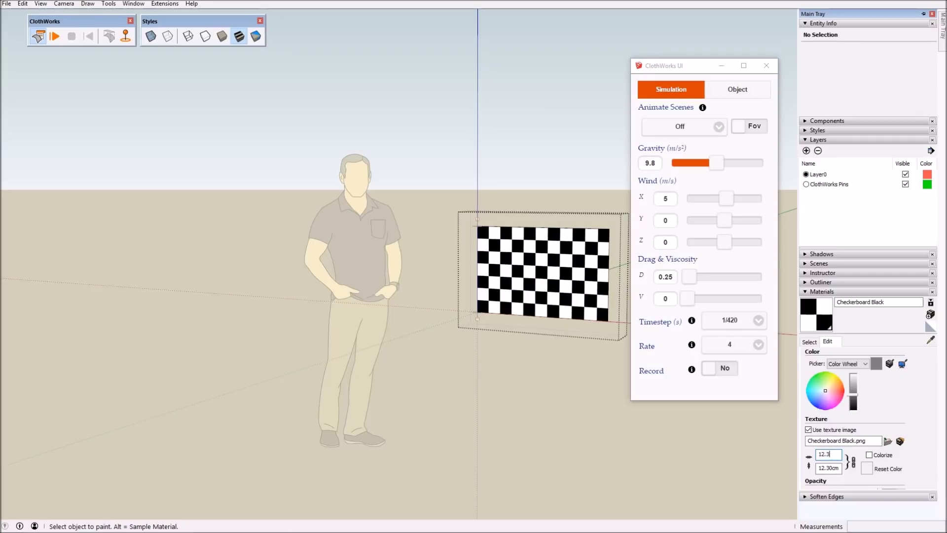
click(807, 344)
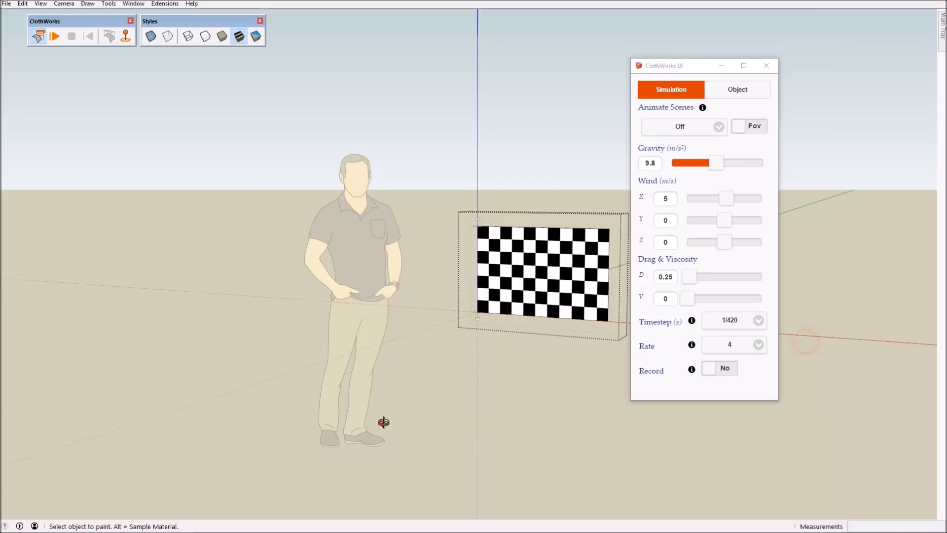
Step: Finish editing the flag group and return to selecting objects in the model
middle_drag(383, 423, 434, 429)
scroll(355, 350, down, 4)
key(space)
click(534, 349)
scroll(533, 348, up, 5)
middle_drag(442, 390, 471, 340)
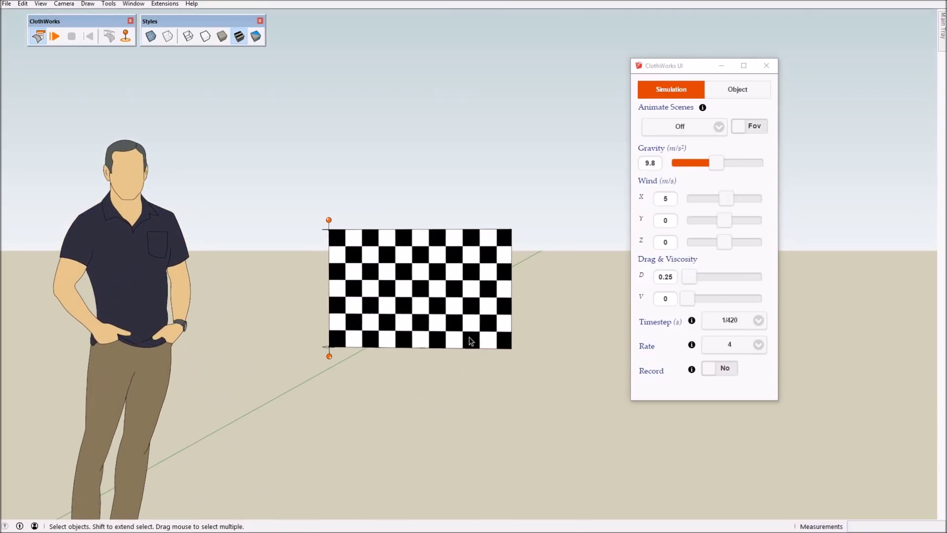
Step: Run the cloth simulation and examine how the checkerboard texture follows the waving flag
click(56, 37)
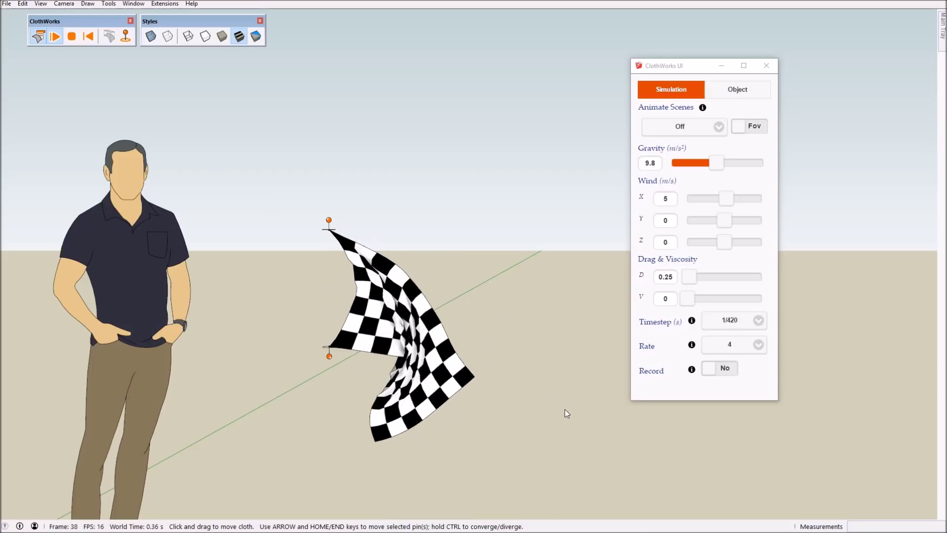
scroll(445, 348, up, 3)
middle_drag(427, 242, 464, 175)
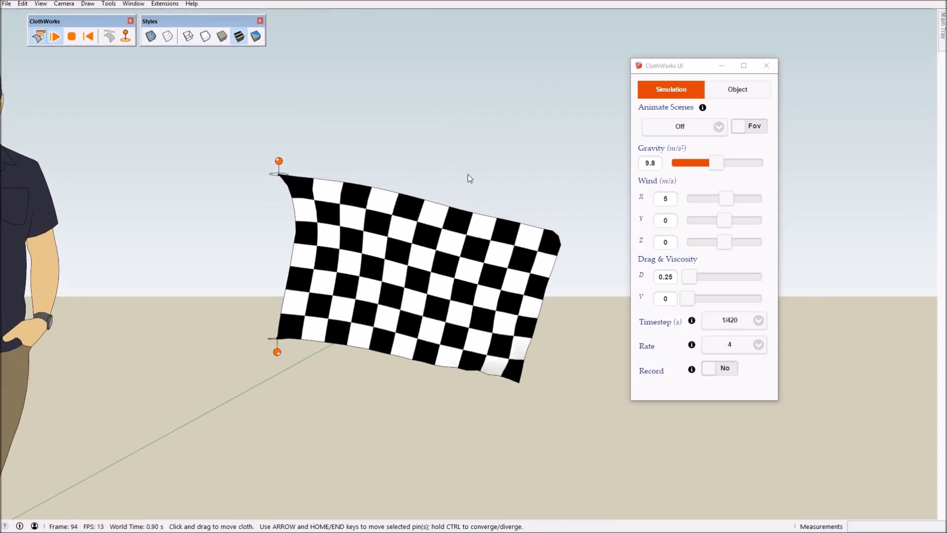
middle_drag(444, 229, 435, 280)
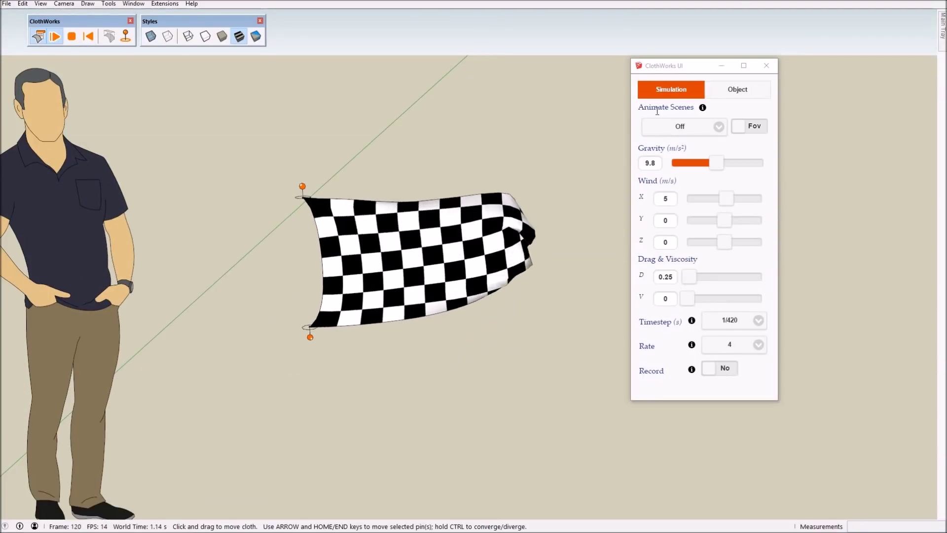
Step: Open the object's advanced ClothWorks settings and enable Update UVs on End Only while the simulation runs
click(738, 89)
click(736, 390)
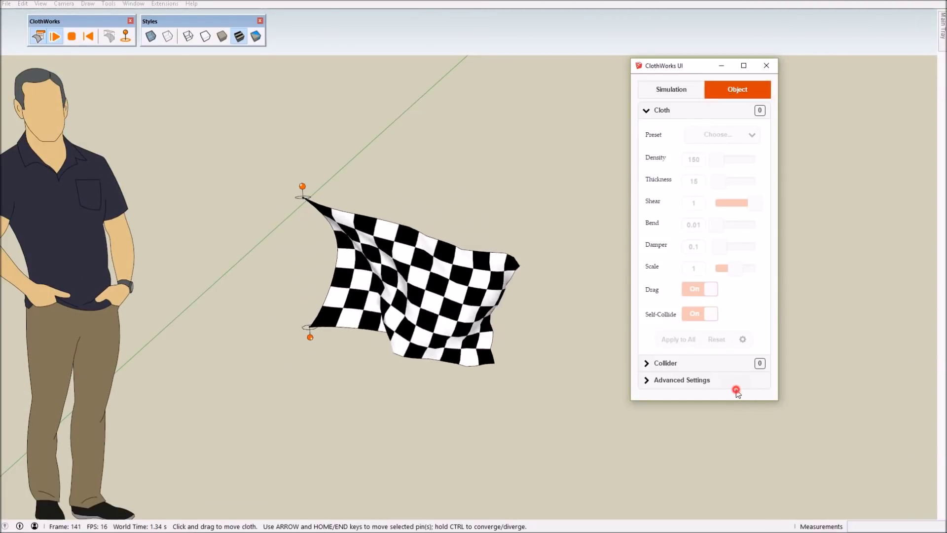
click(736, 384)
middle_drag(543, 391, 544, 340)
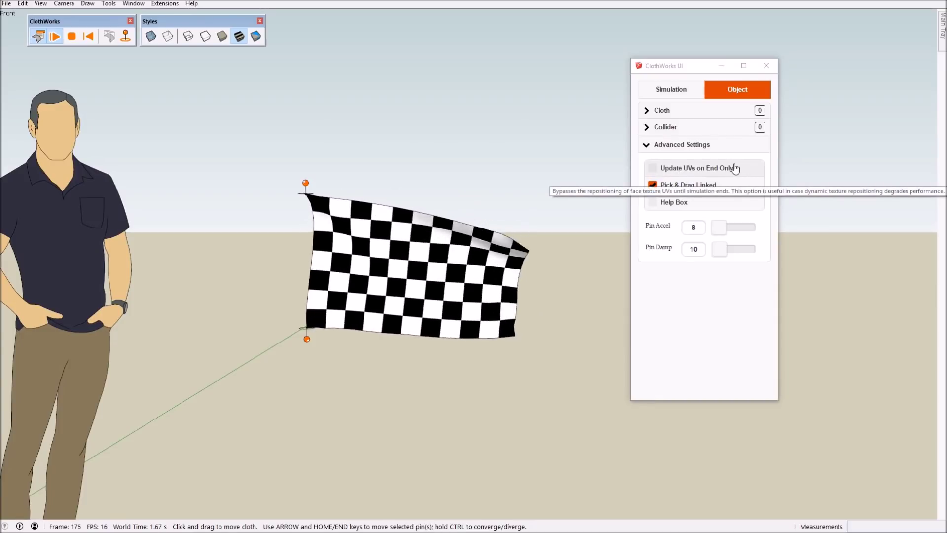
click(697, 170)
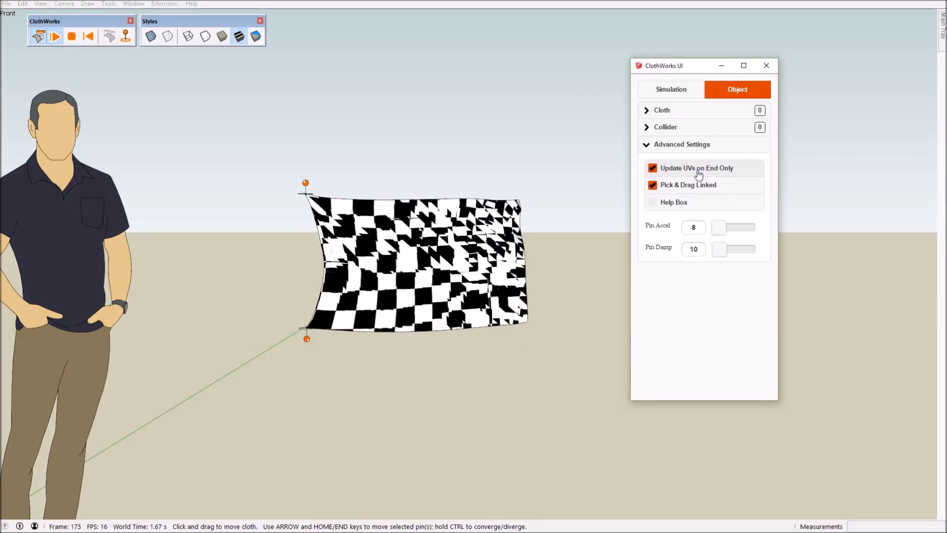
mouse_move(564, 241)
middle_down()
mouse_move(494, 290)
mouse_move(561, 239)
middle_up()
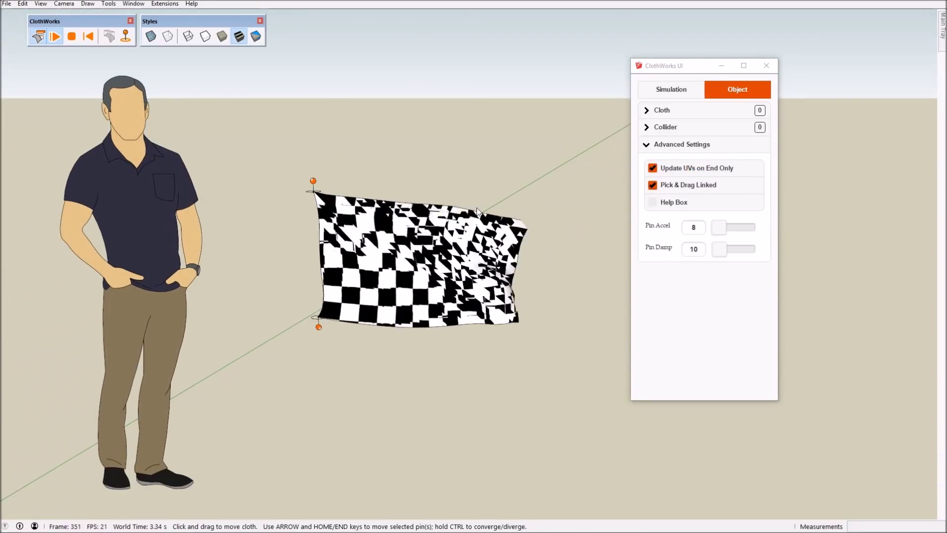
Step: Stop the simulation without resetting the cloth layout and select the draped flag
click(71, 40)
middle_drag(344, 315, 320, 220)
click(346, 235)
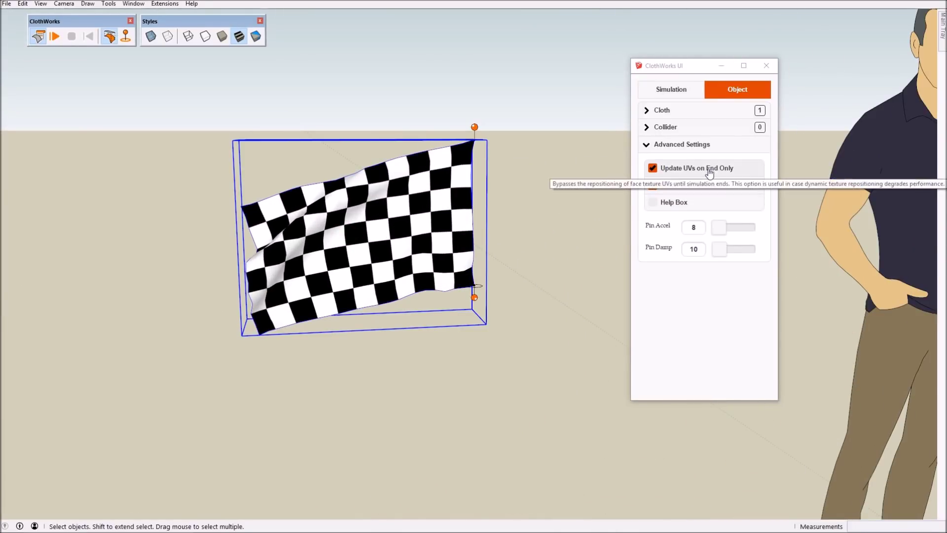
Step: Disable Update UVs on End Only in the advanced ClothWorks settings
click(672, 170)
middle_drag(206, 289, 884, 395)
scroll(147, 311, down, 3)
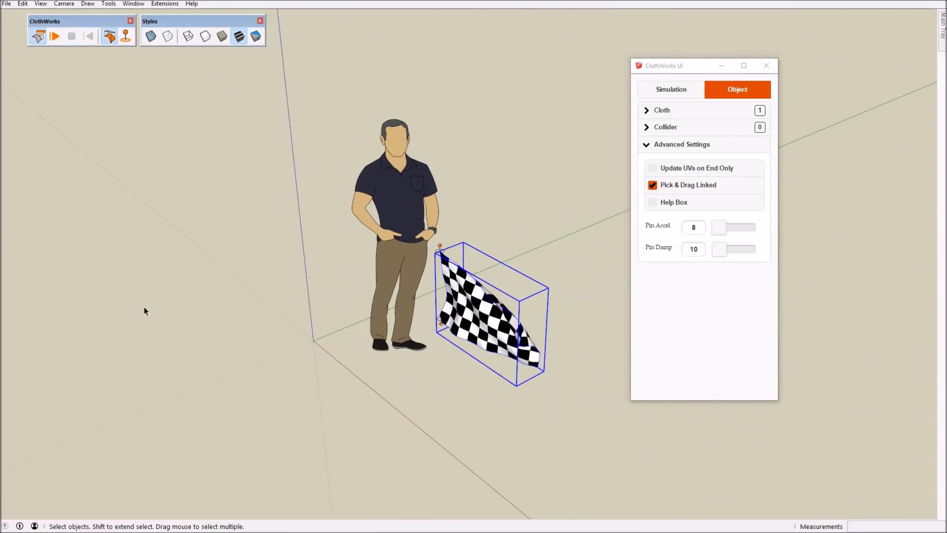
middle_drag(146, 311, 620, 307)
scroll(621, 306, up, 4)
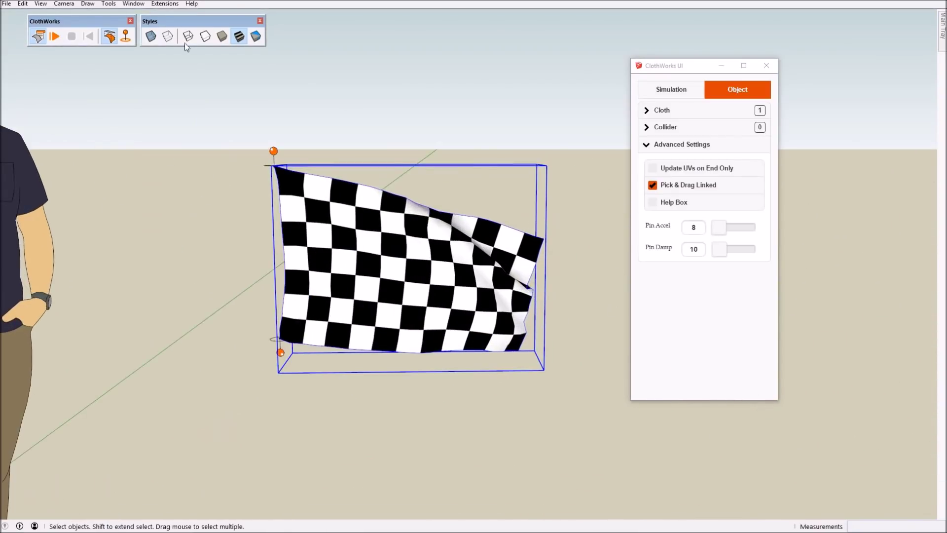
Step: Run the simulation with live texture updating and stop it while keeping the flag's waving shape
click(55, 42)
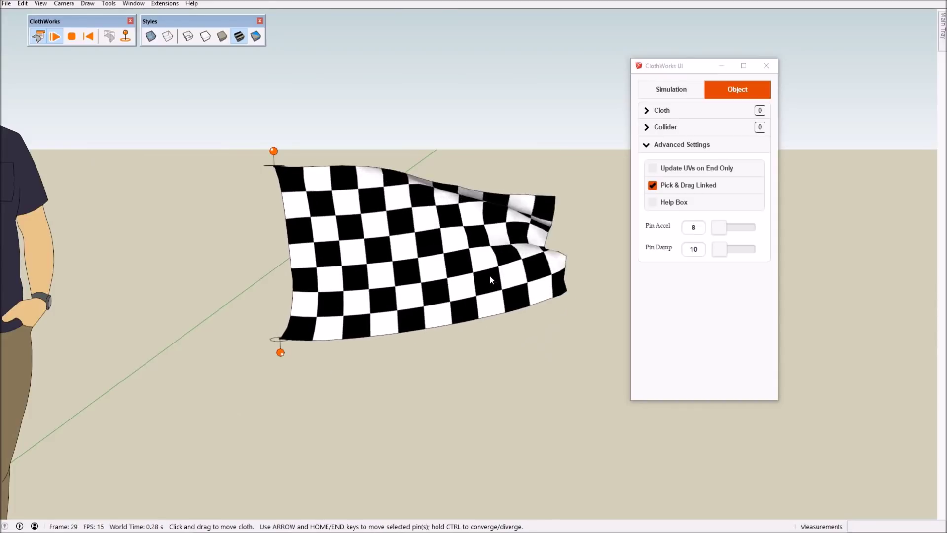
middle_drag(487, 271, 421, 321)
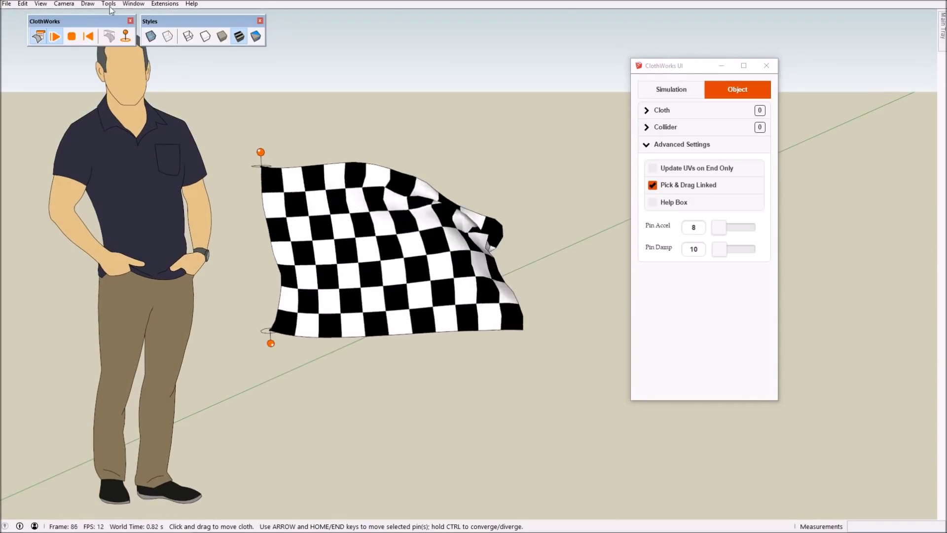
middle_drag(276, 302, 305, 234)
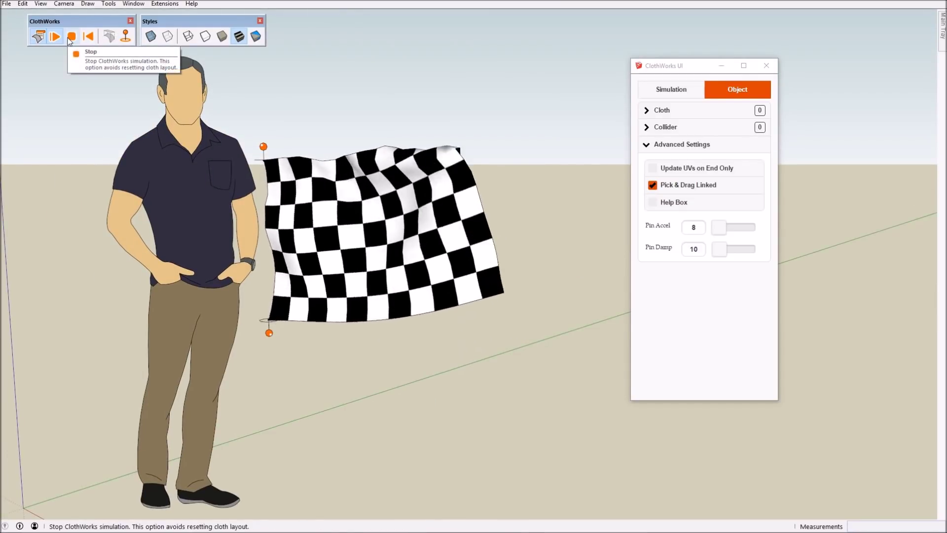
click(71, 37)
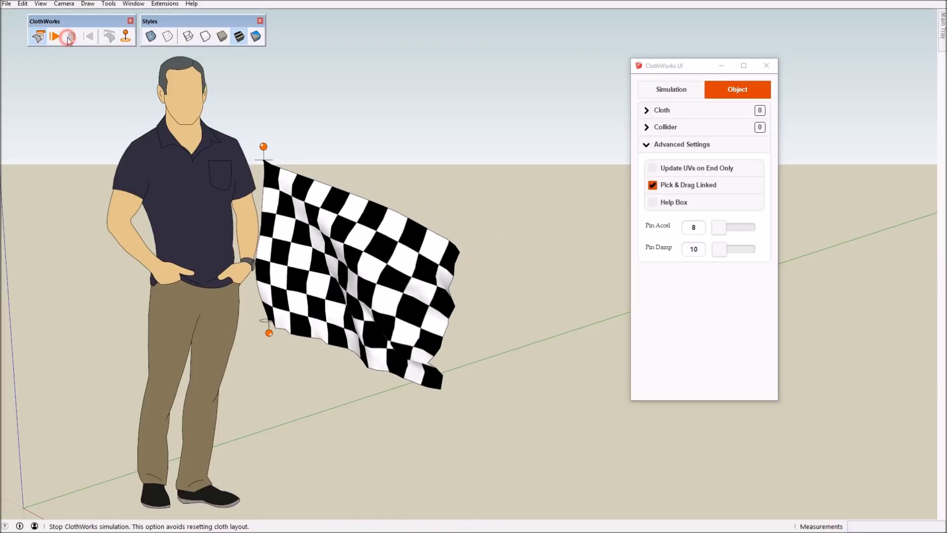
Step: Examine the draped flag from several sides and switch the model to the Monochrome style to inspect its folds
middle_drag(321, 368, 573, 341)
scroll(370, 328, down, 3)
scroll(454, 302, up, 3)
middle_drag(455, 302, 460, 330)
scroll(460, 330, down, 2)
scroll(213, 289, up, 4)
middle_drag(362, 264, 350, 321)
click(256, 36)
middle_drag(425, 327, 477, 231)
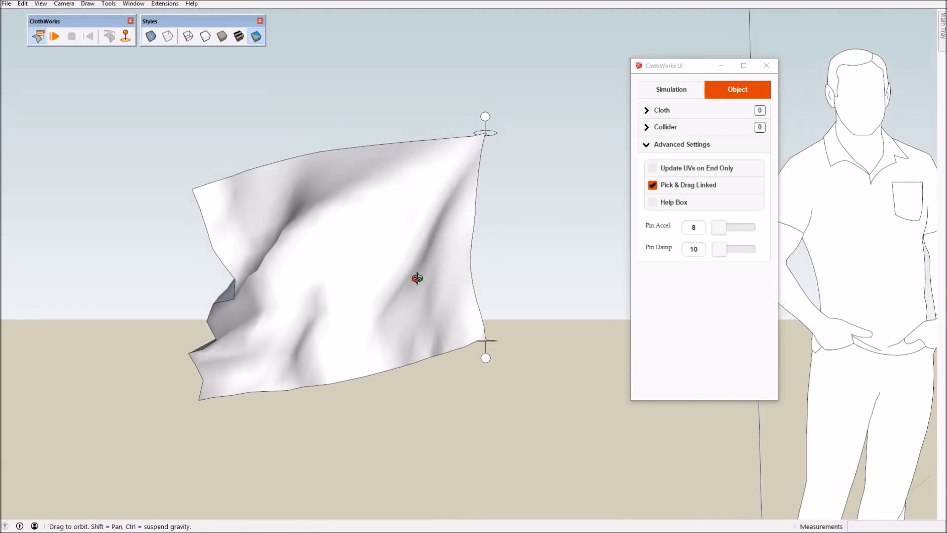
middle_drag(418, 278, 126, 326)
scroll(131, 243, down, 6)
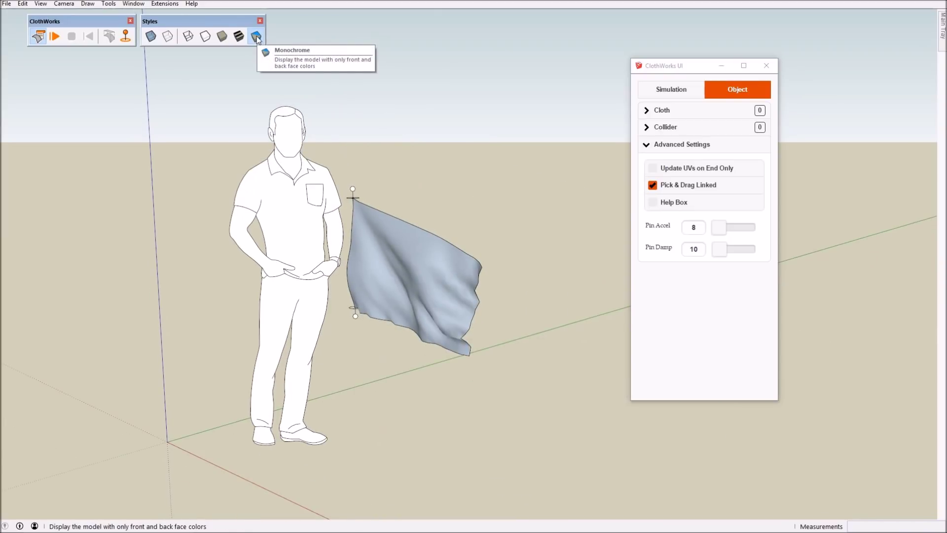
Step: Run the cloth simulation briefly and stop it to keep a new wave shape for the monochrome flag
scroll(284, 262, up, 3)
middle_drag(283, 262, 508, 319)
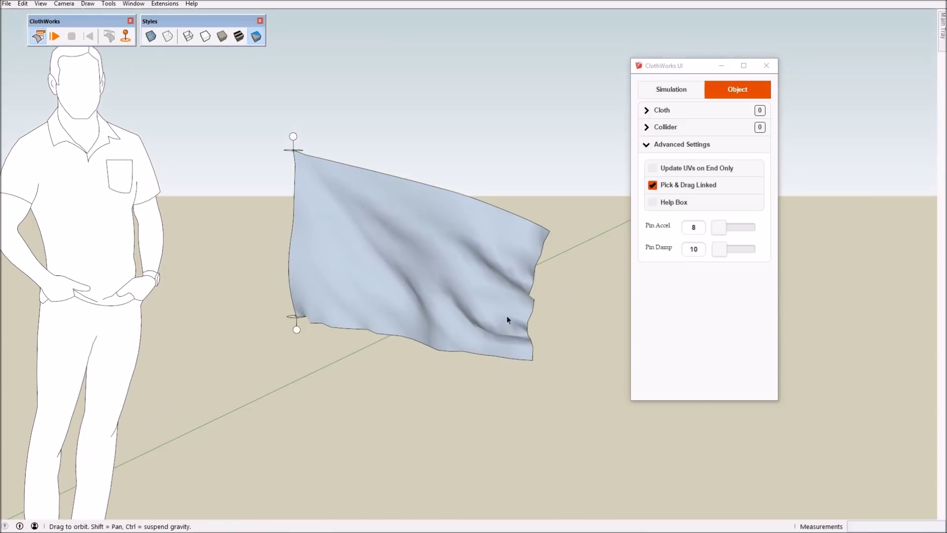
click(61, 38)
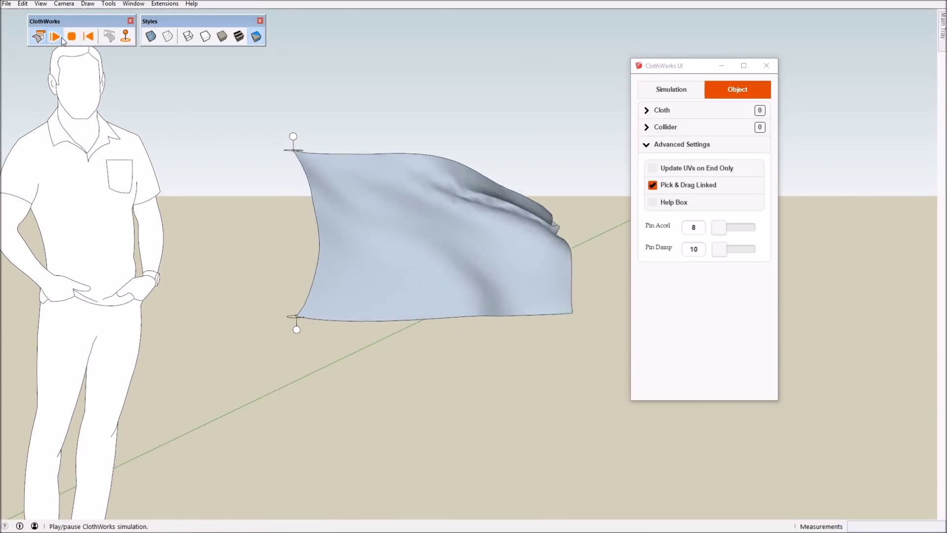
click(73, 37)
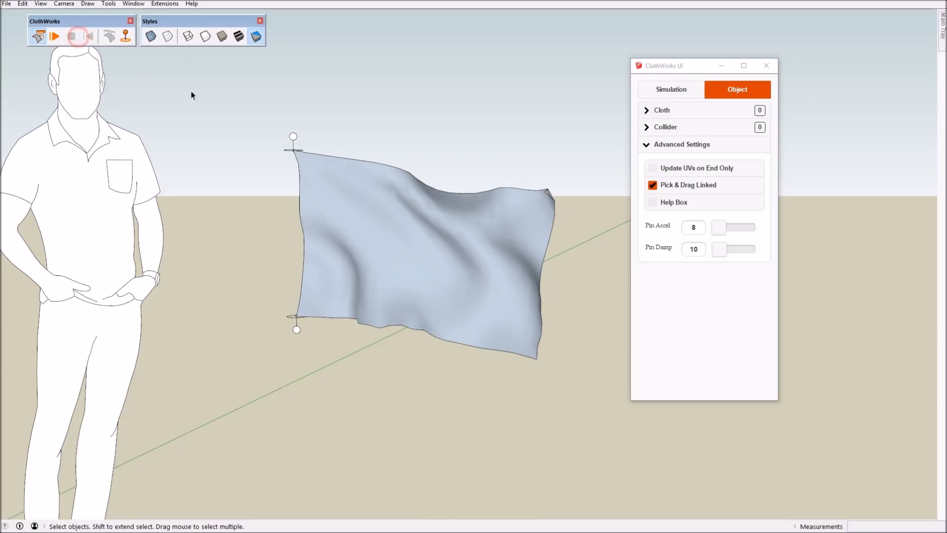
Step: Apply ClothWorks Loop Subdivision to the flag cloth to smooth its mesh
middle_drag(192, 95, 112, 262)
key(space)
right_click(372, 239)
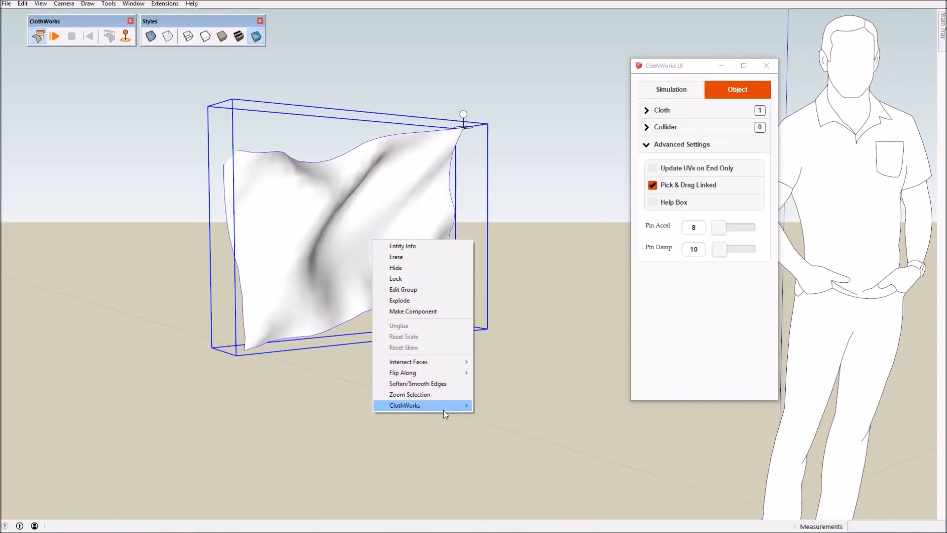
mouse_move(446, 412)
mouse_move(514, 441)
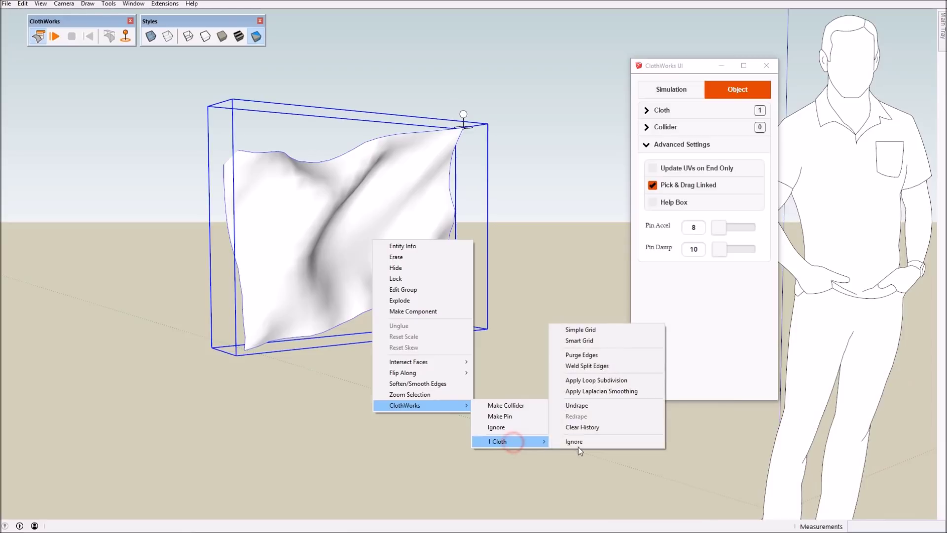
click(613, 386)
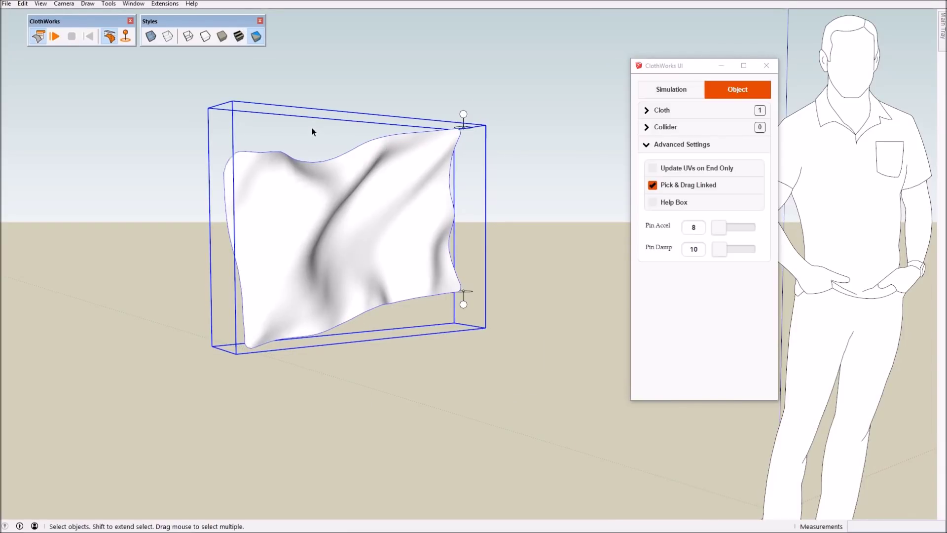
Step: Switch the model display back to shaded with textures and inspect the smoothed flag up close
click(239, 37)
click(241, 38)
mouse_move(243, 219)
middle_down()
mouse_move(252, 258)
mouse_move(299, 209)
mouse_move(338, 268)
middle_up()
scroll(300, 207, up, 3)
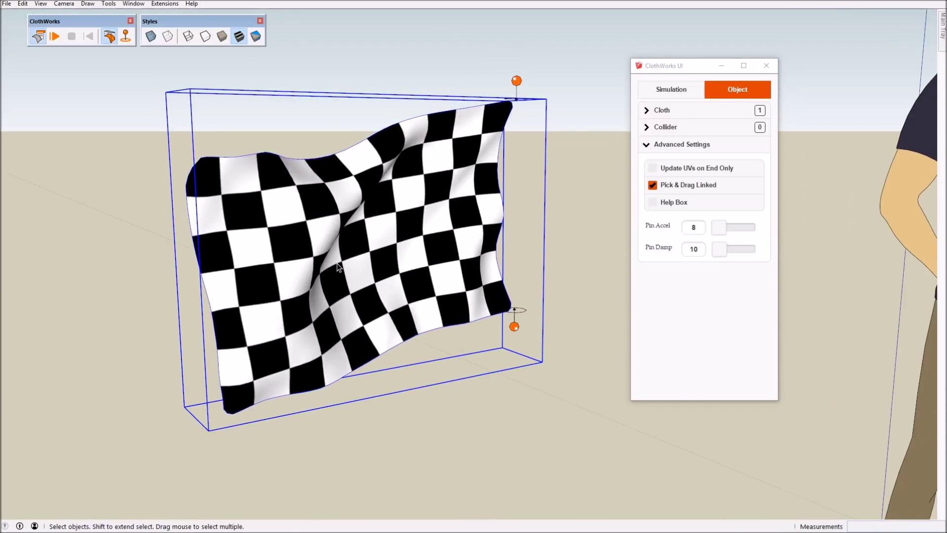
Step: Undo and redo the loop subdivision to compare the flag before and after smoothing
key(ctrl+z)
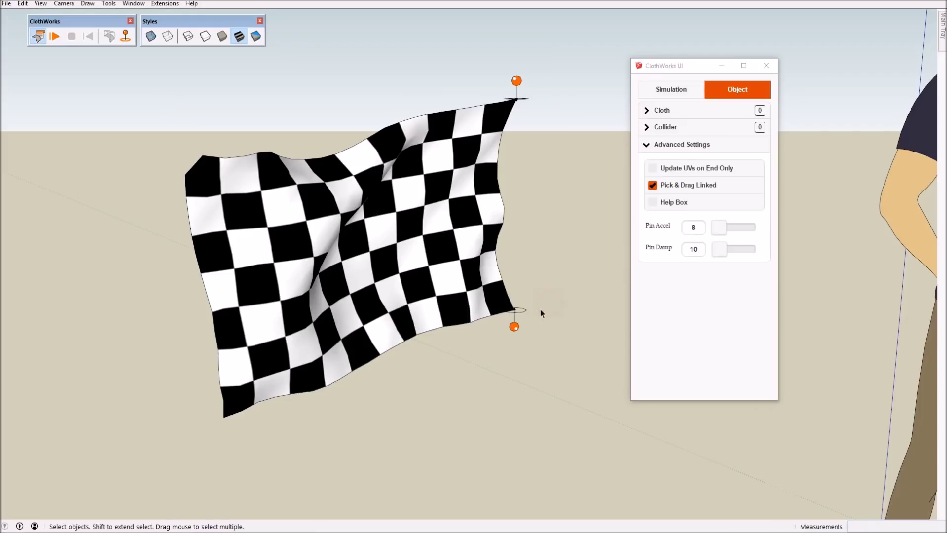
key(ctrl+y)
middle_drag(411, 171, 341, 167)
Step: Apply ClothWorks Laplacian Smoothing with 2 iterations to the checkerboard flag cloth
right_click(369, 212)
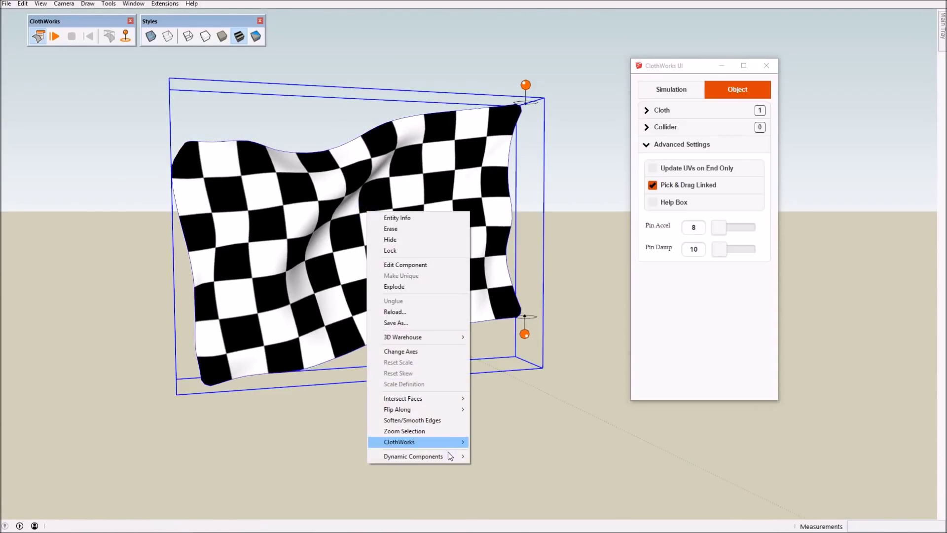
mouse_move(451, 443)
click(486, 465)
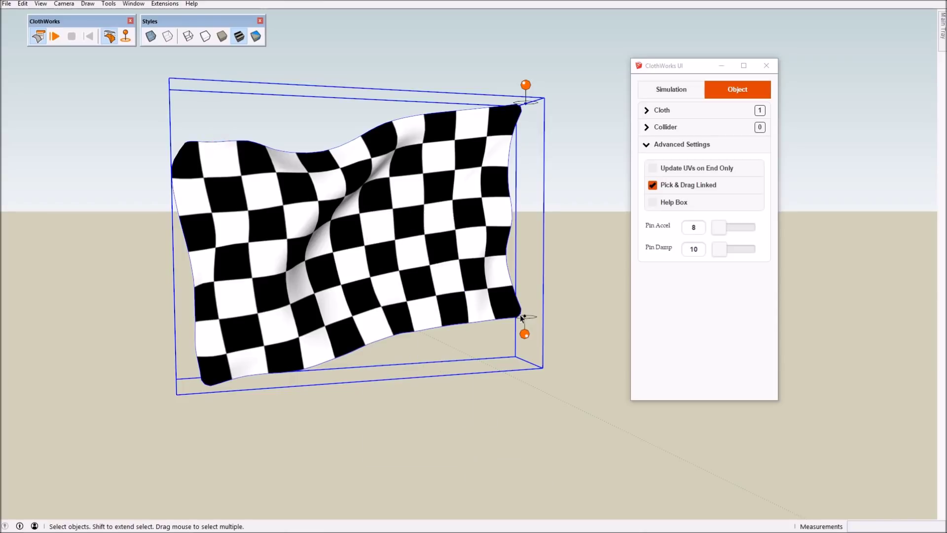
right_click(425, 243)
mouse_move(508, 472)
mouse_move(554, 509)
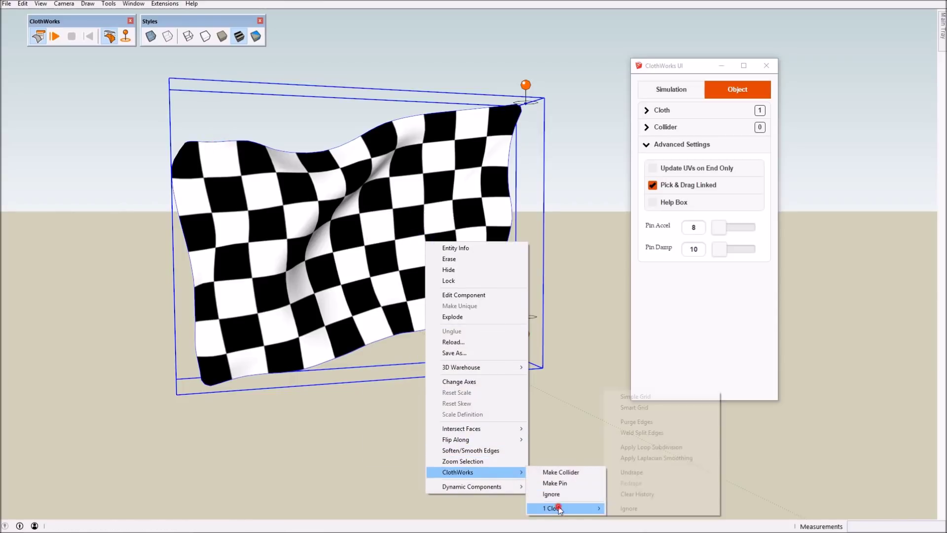
click(657, 458)
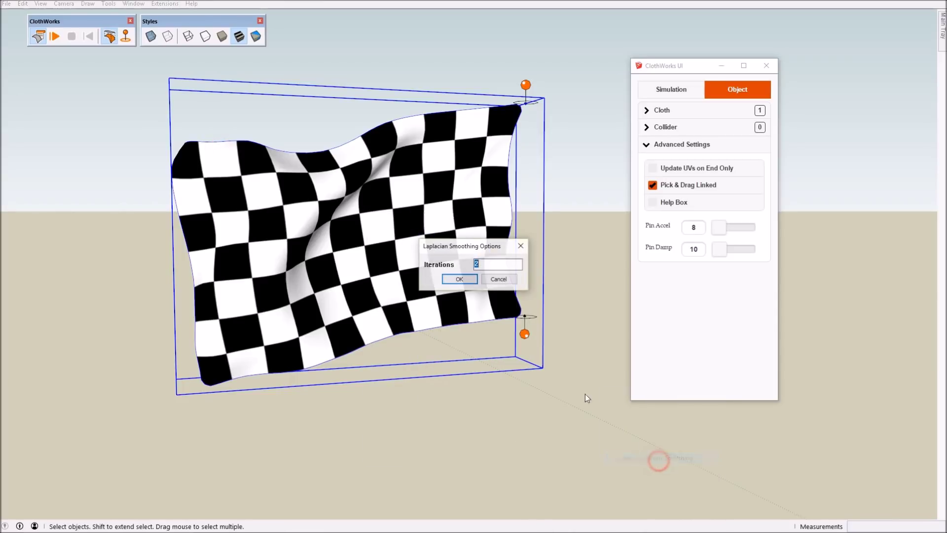
click(471, 279)
Step: Hide the ClothWorks Pins layer and deselect the flag
middle_drag(321, 295, 485, 307)
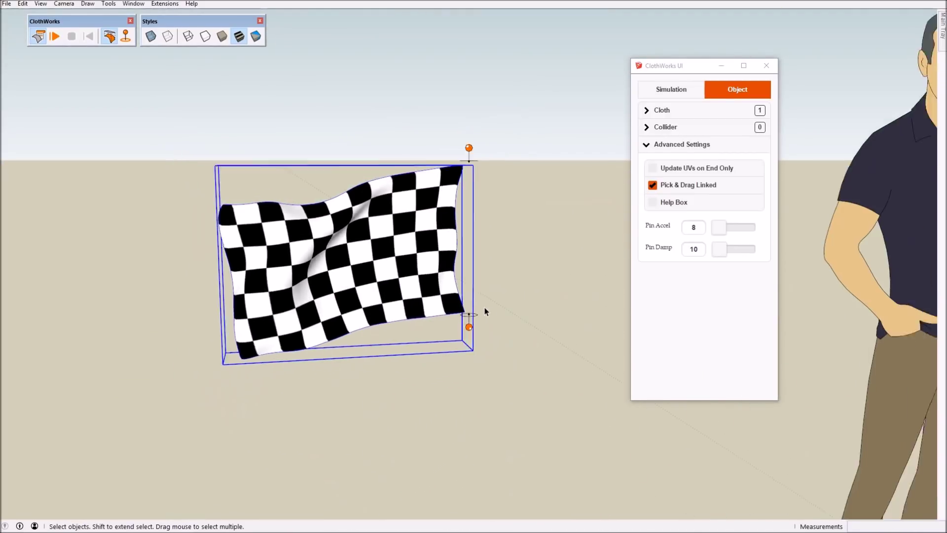
middle_drag(430, 268, 464, 84)
mouse_move(944, 22)
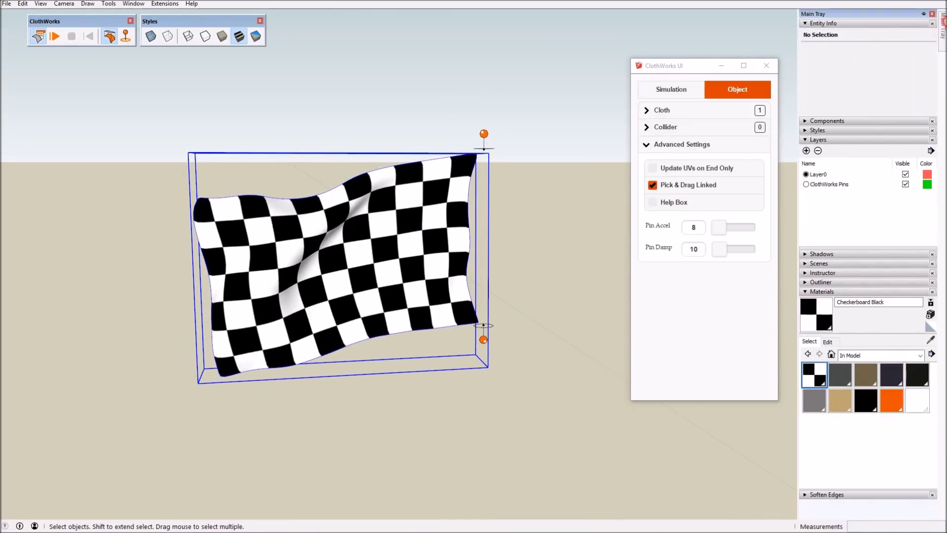
click(906, 185)
click(188, 316)
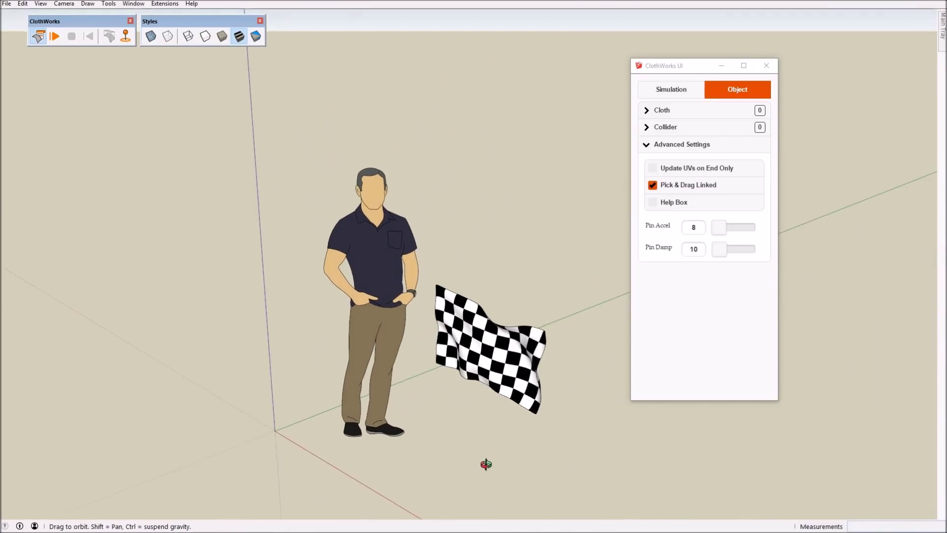
Step: Close the ClothWorks settings window and view the smoothed flag from its other side
middle_drag(484, 460, 579, 422)
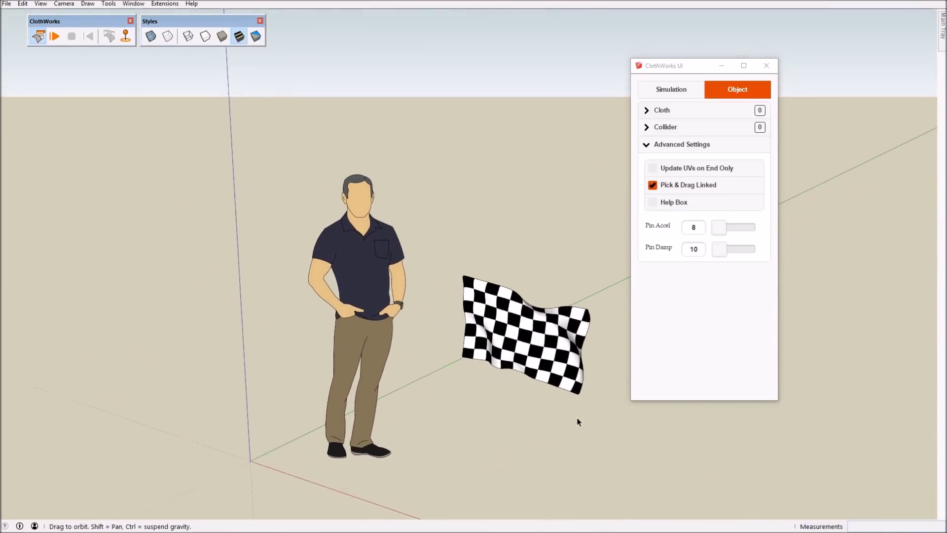
click(767, 65)
scroll(772, 339, up, 4)
scroll(503, 361, up, 3)
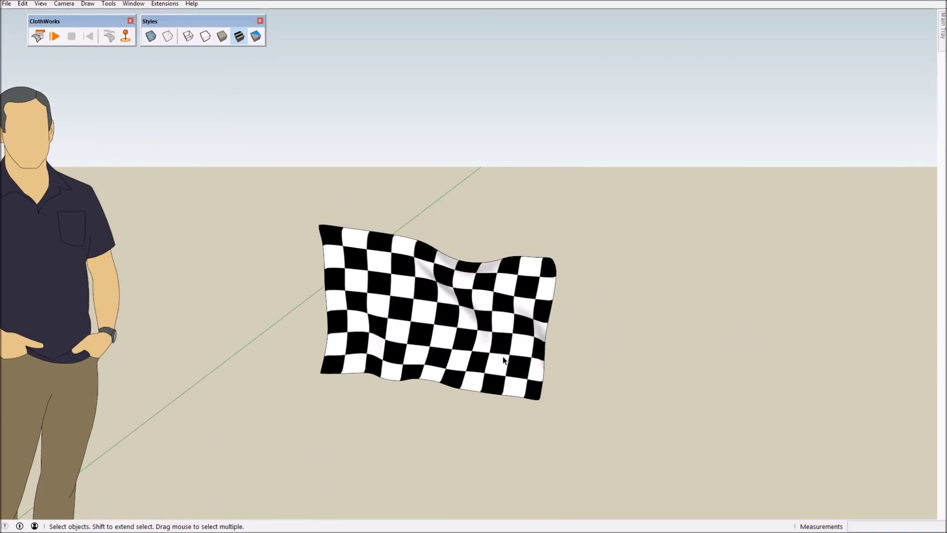
middle_drag(504, 360, 494, 331)
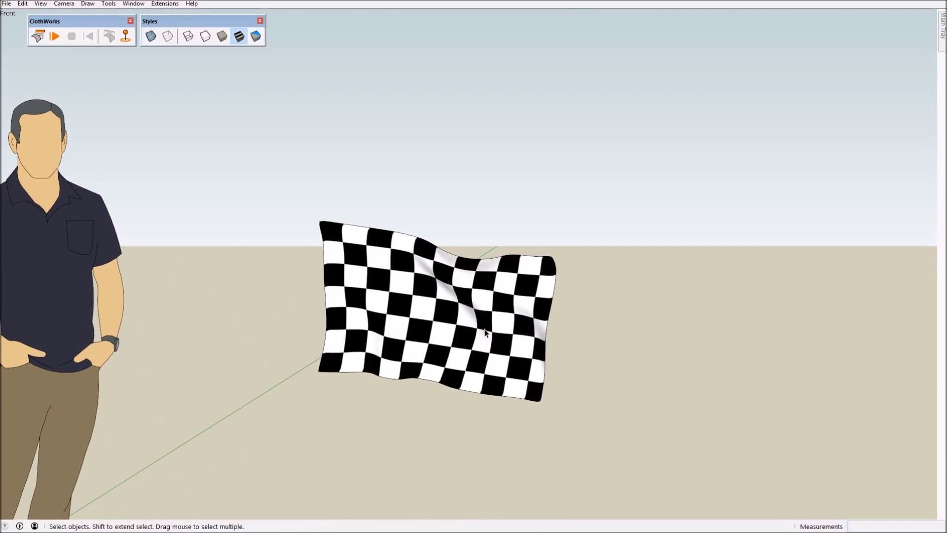
Step: Undrape the flag cloth back to its flat shape and open its component for editing
click(485, 333)
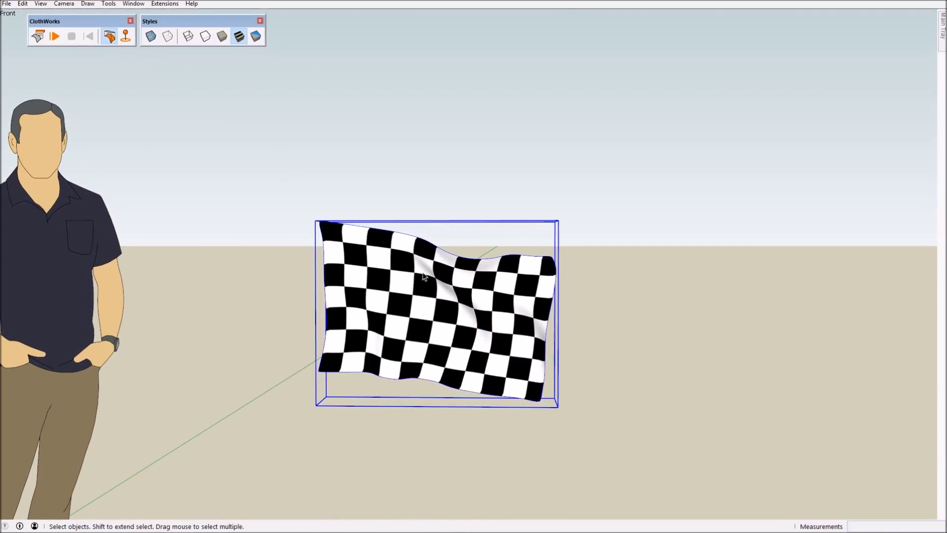
click(110, 39)
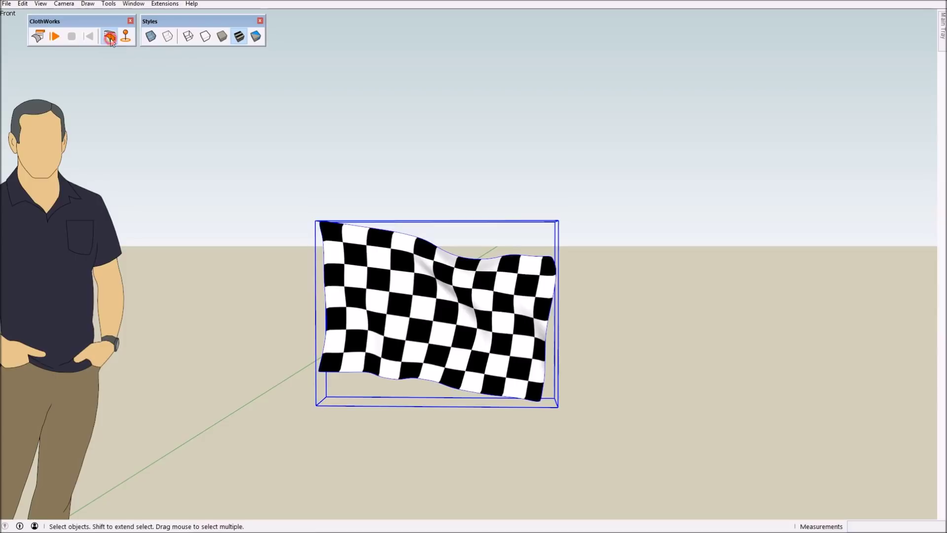
double_click(419, 283)
middle_drag(300, 298, 313, 342)
Step: Create a new material that uses logo.png from the ClothWorks Images folder as its texture
key(b)
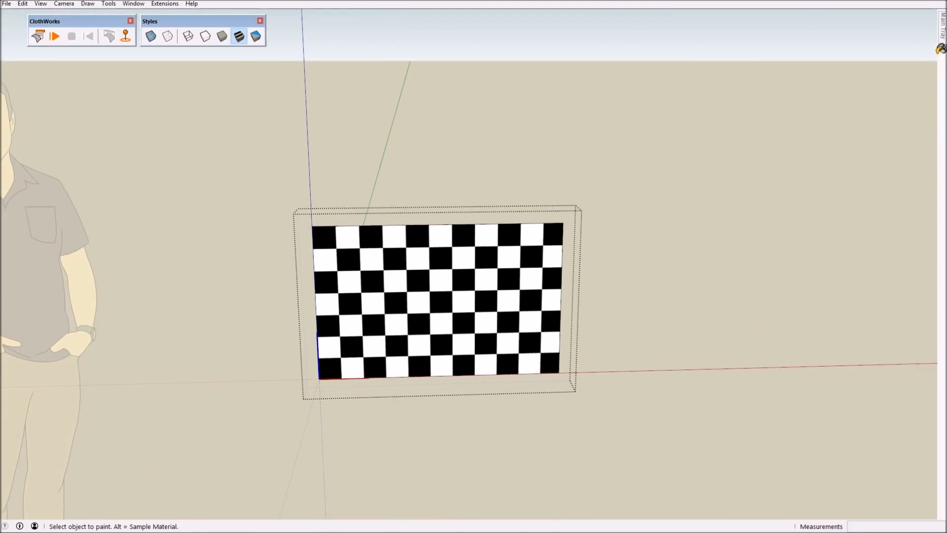
click(940, 49)
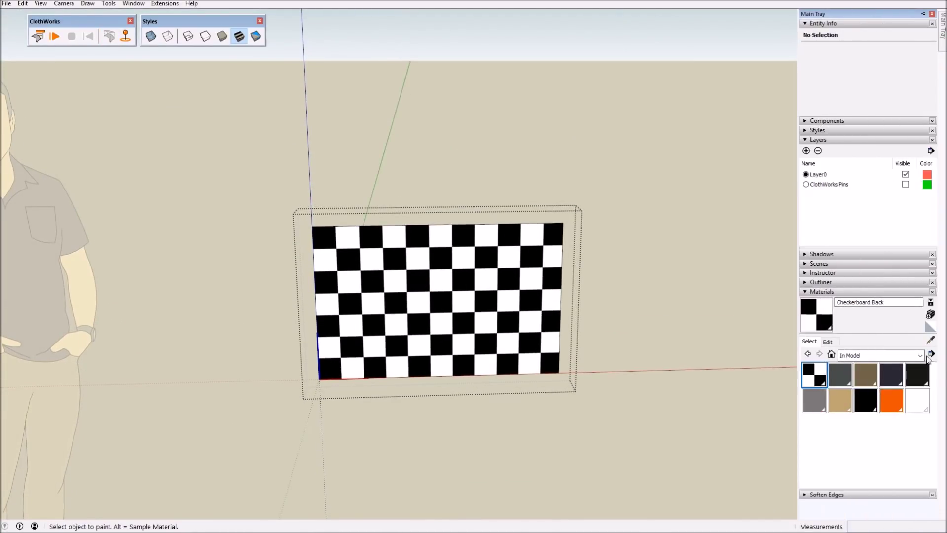
click(930, 314)
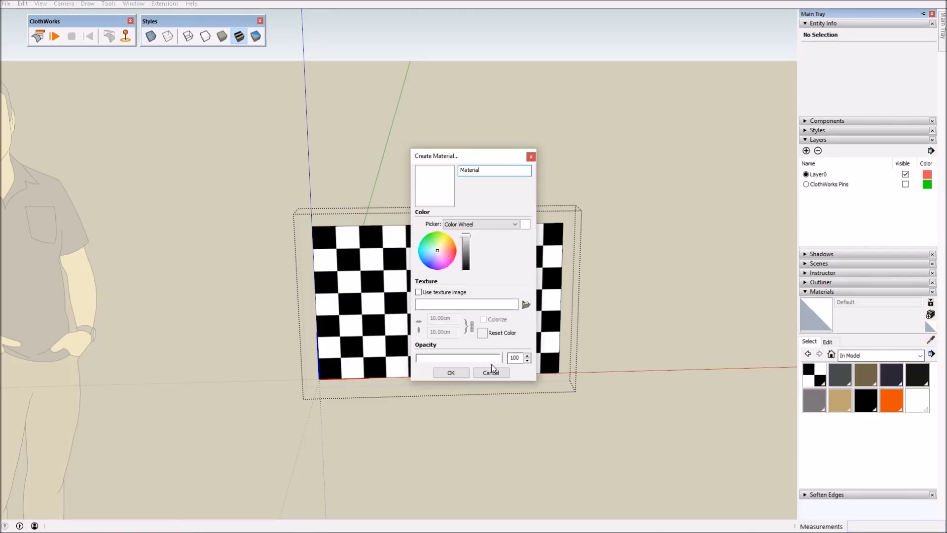
click(441, 293)
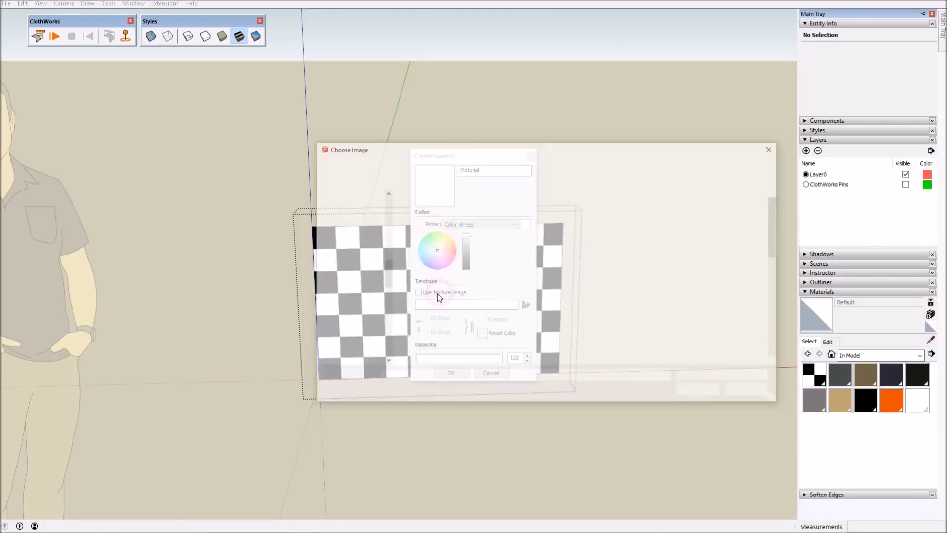
scroll(592, 276, down, 5)
scroll(717, 243, up, 2)
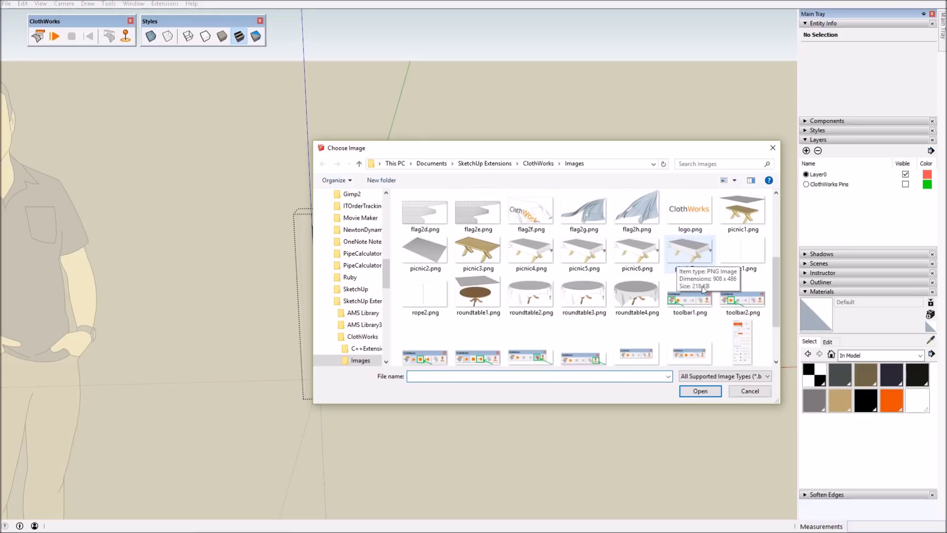
double_click(698, 223)
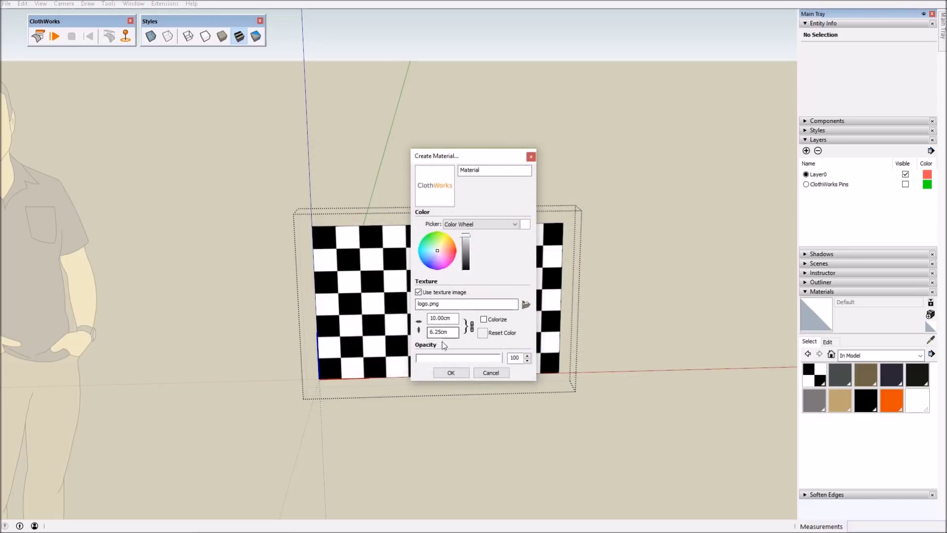
click(451, 373)
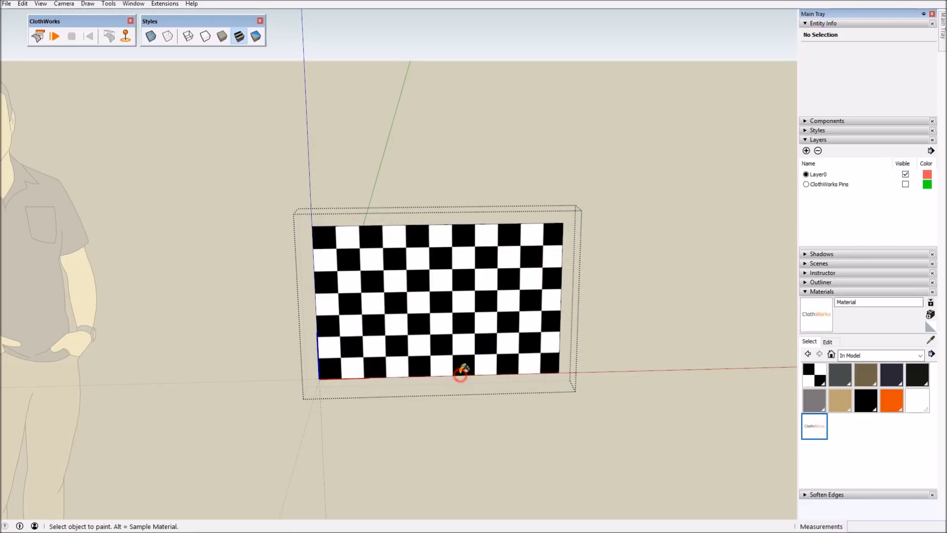
Step: Paint the flat flag face with the new ClothWorks logo material
click(439, 339)
mouse_move(516, 376)
middle_down()
mouse_move(332, 275)
mouse_move(455, 431)
mouse_move(785, 372)
mouse_move(739, 296)
middle_up()
scroll(738, 296, up, 2)
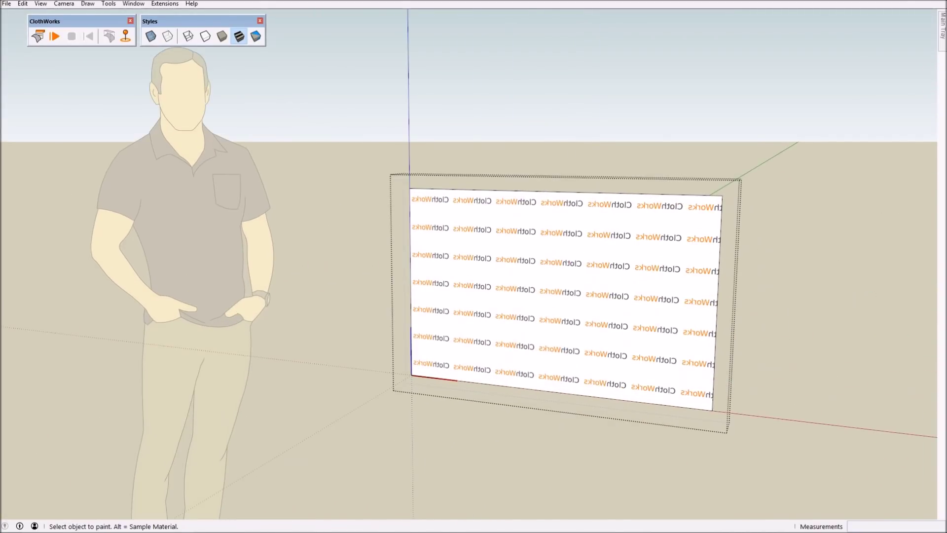
Step: Enlarge the logo material's texture, trying widths of 20, 40, 60, 70 and 72 cm and settling on 68 cm
click(943, 48)
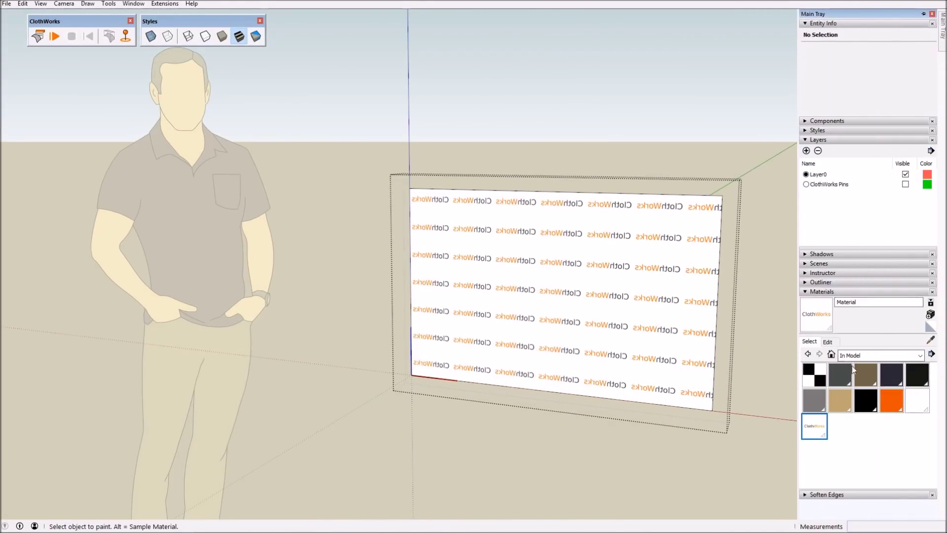
click(829, 342)
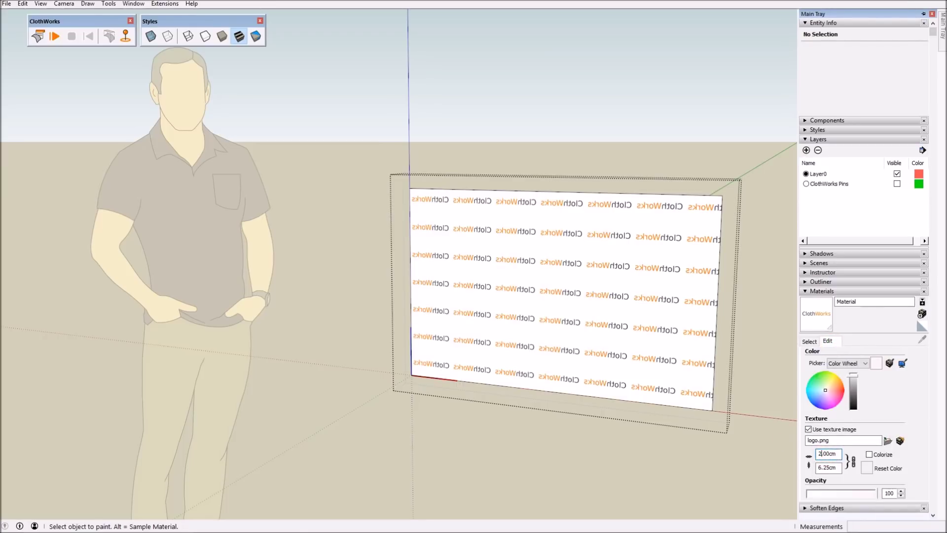
text(0)
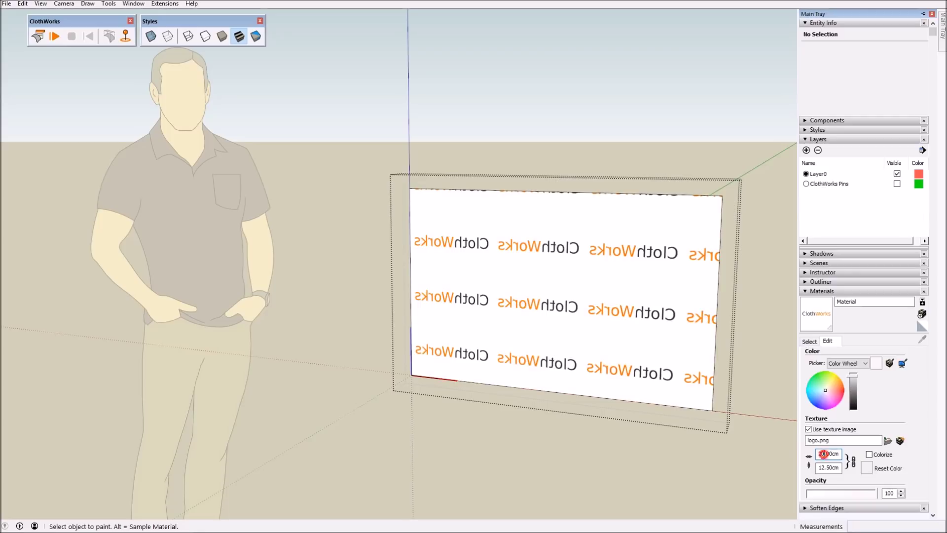
text(0)
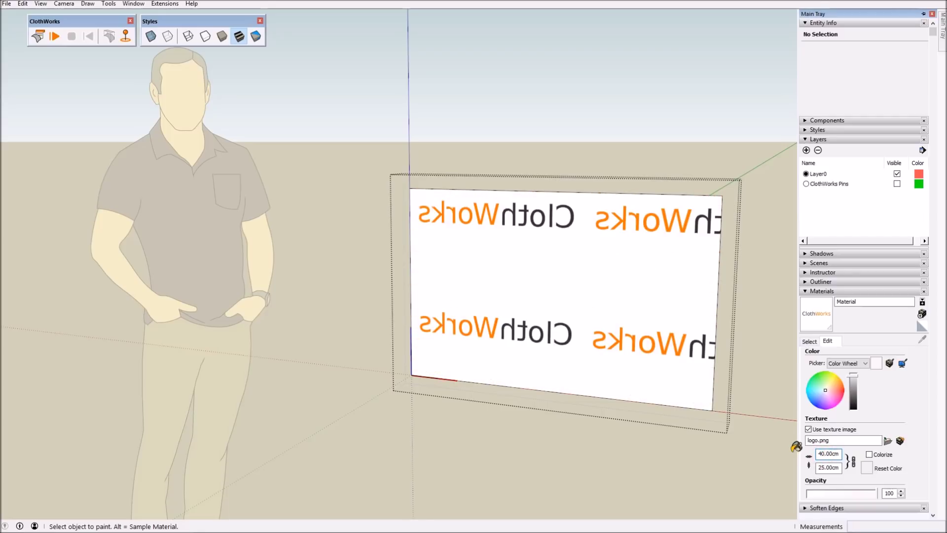
text(60)
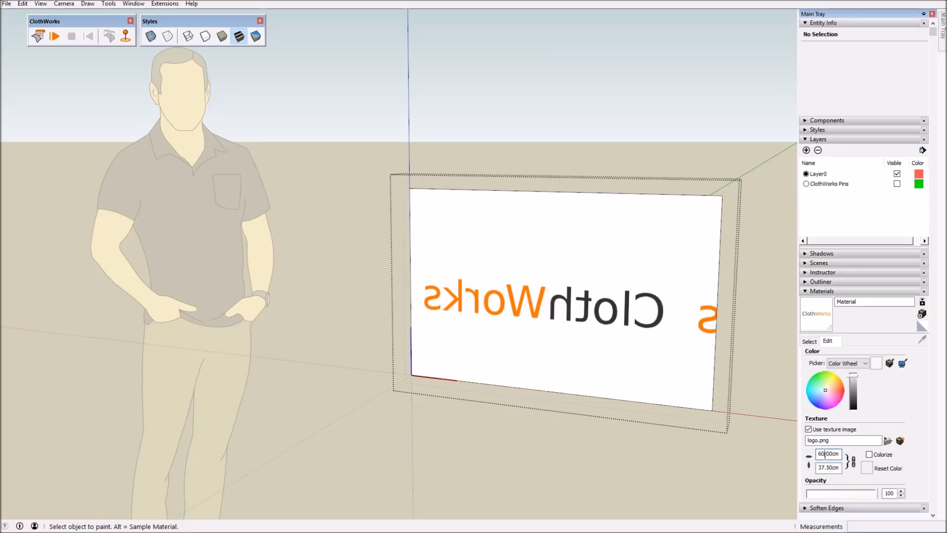
text(70)
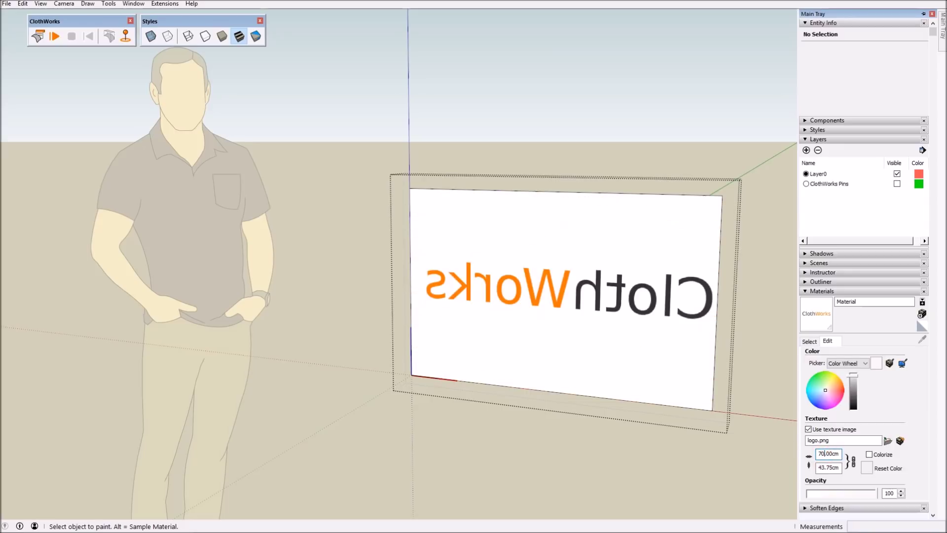
middle_drag(688, 404, 517, 261)
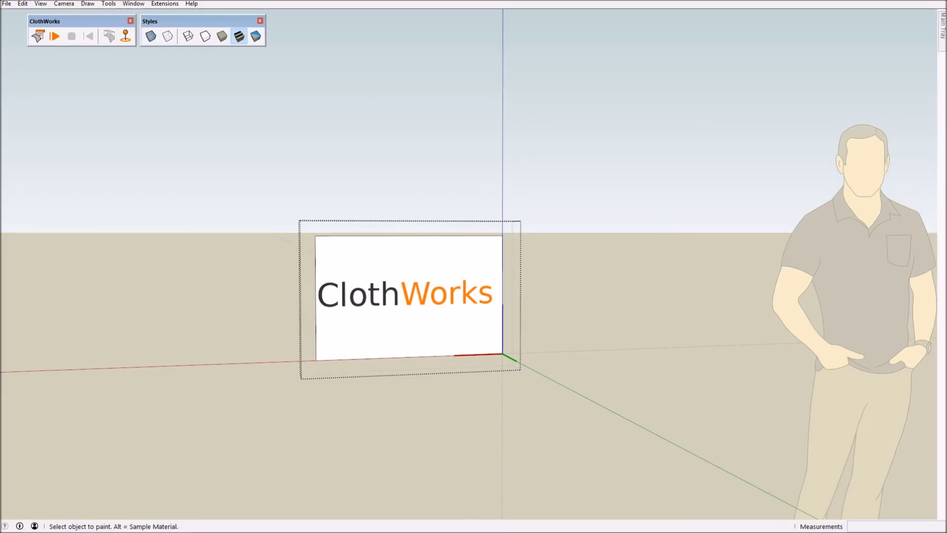
mouse_move(945, 46)
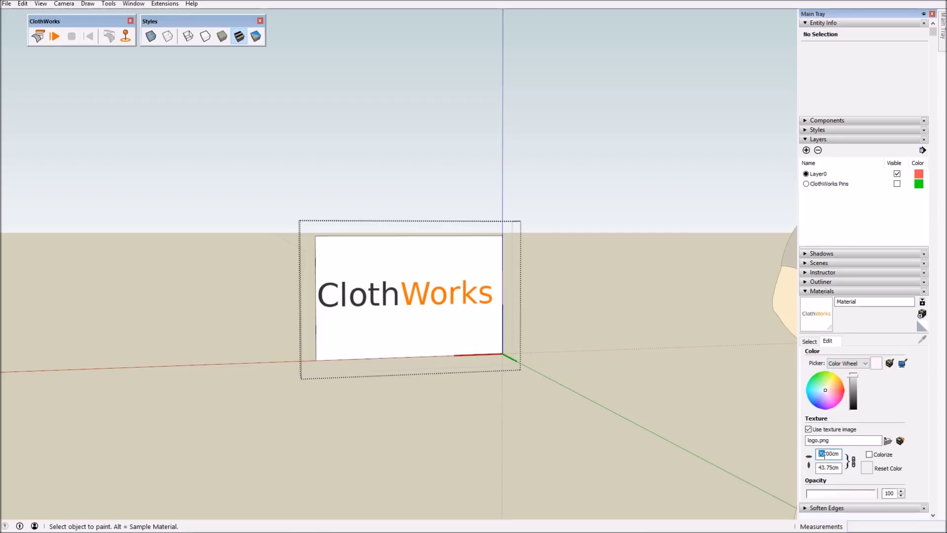
key(BackSpace)
text(2)
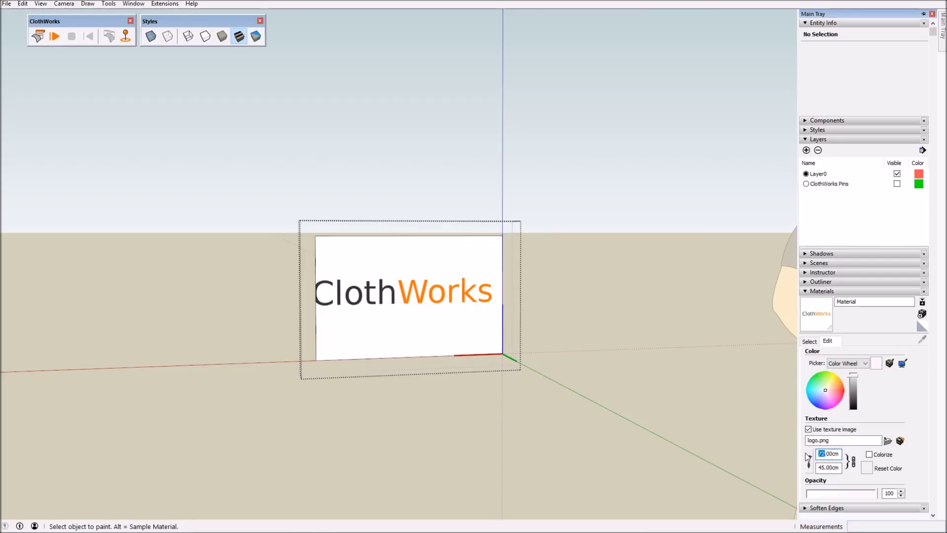
text(68)
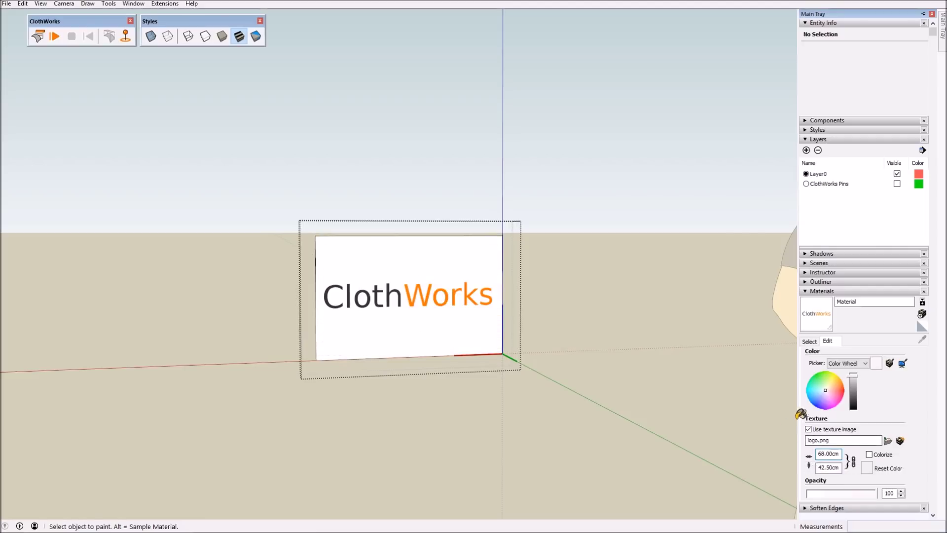
Step: Exit the Paint Bucket and the flag's component editing, and select the flag cloth
middle_drag(461, 376, 465, 369)
middle_drag(435, 323, 435, 319)
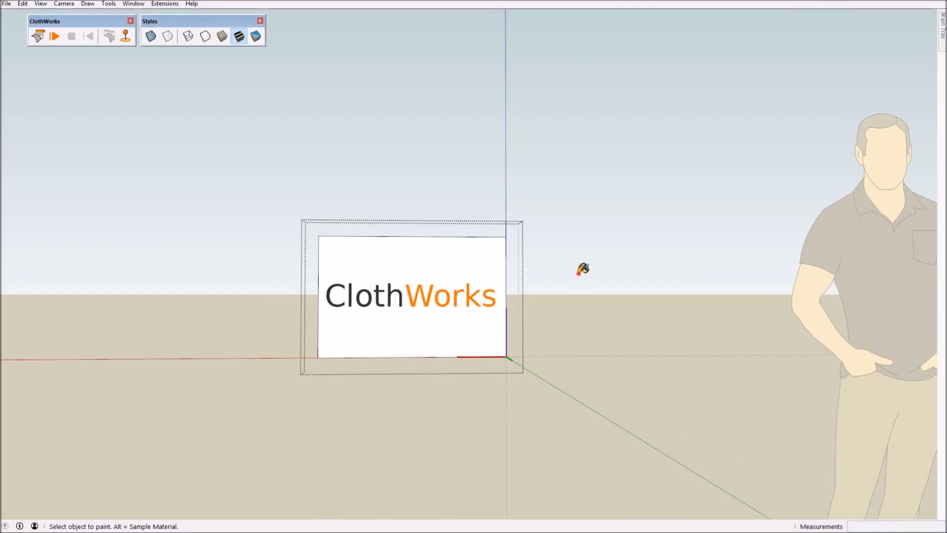
key(space)
click(542, 272)
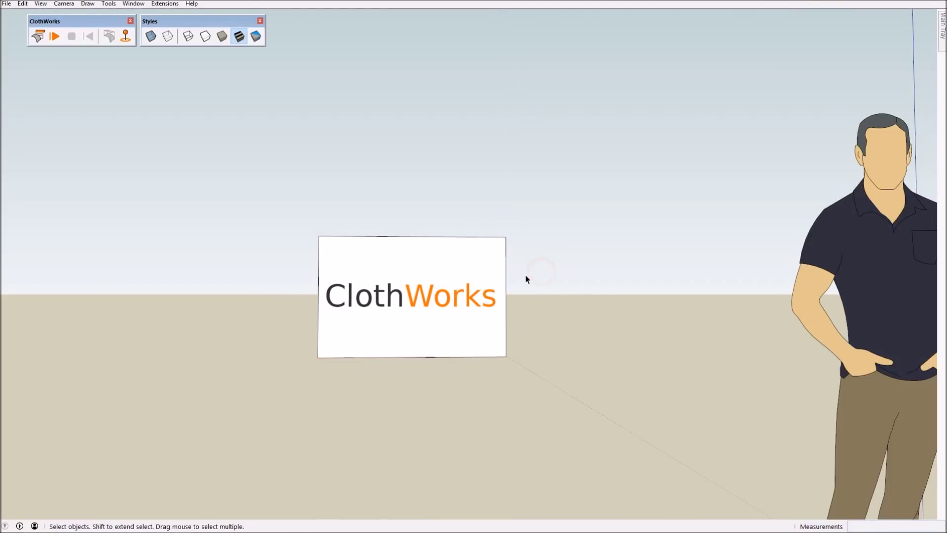
click(406, 266)
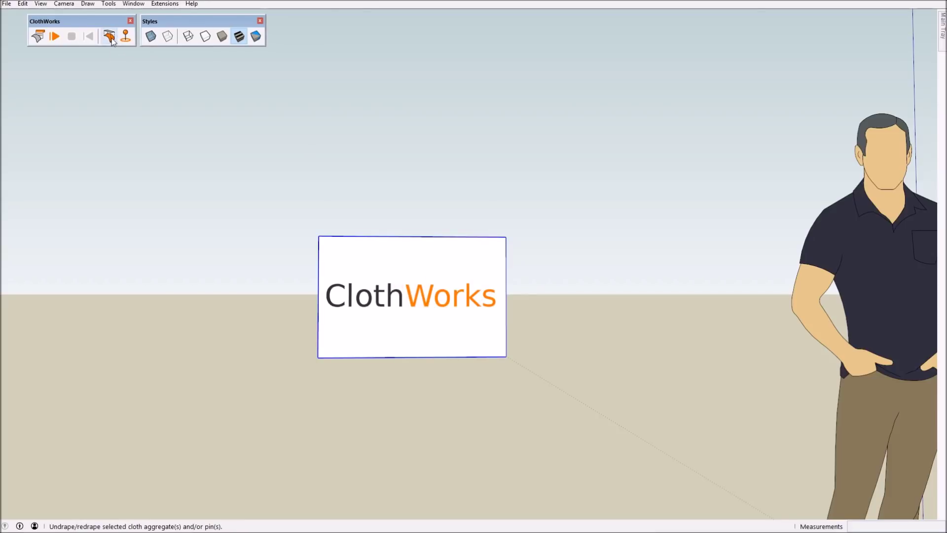